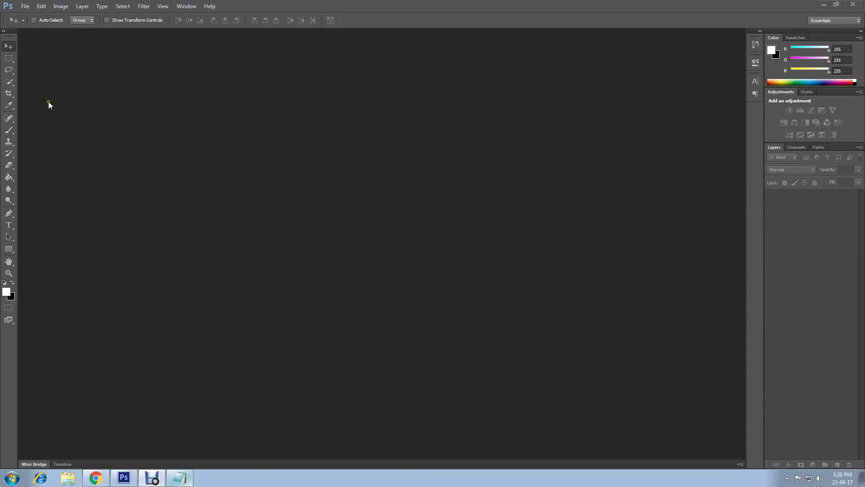
Step: Create Untitled-1, a white 2500 × 2000 px document at 150 ppi
{"action": "left_click", "coordinate": [25, 7]}
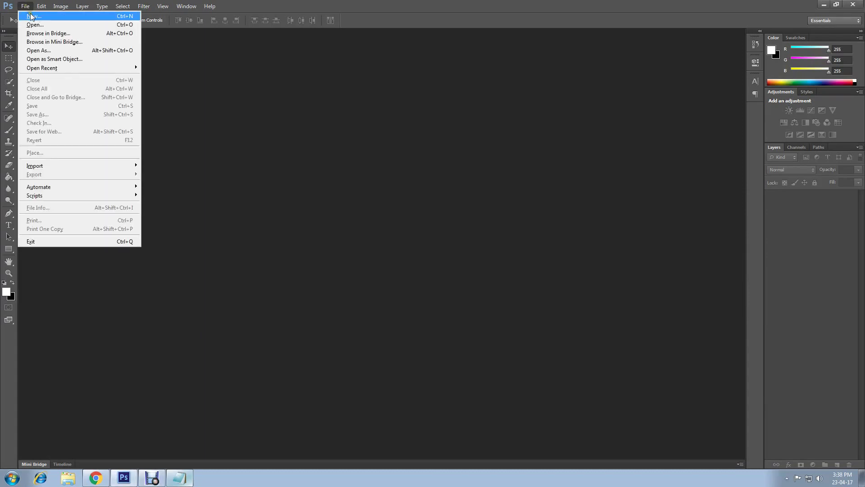
{"action": "left_click", "coordinate": [31, 17]}
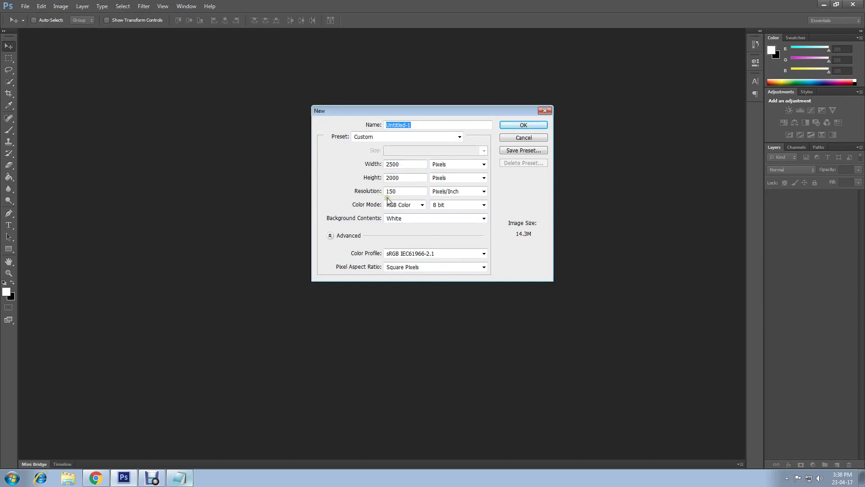
{"action": "left_click", "coordinate": [510, 125]}
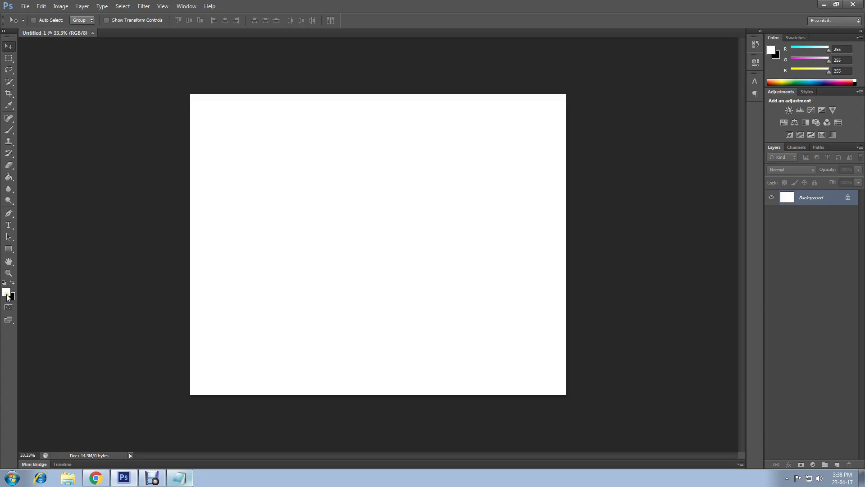
Step: Paste the hex code #922f00 from the notes into the foreground Color Picker and confirm
{"action": "left_click", "coordinate": [8, 297]}
{"action": "left_click", "coordinate": [180, 478]}
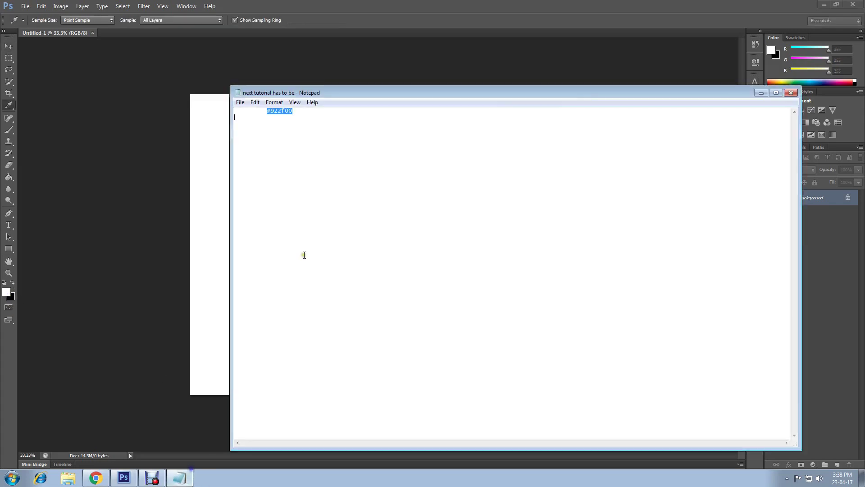
{"action": "right_click", "coordinate": [283, 110]}
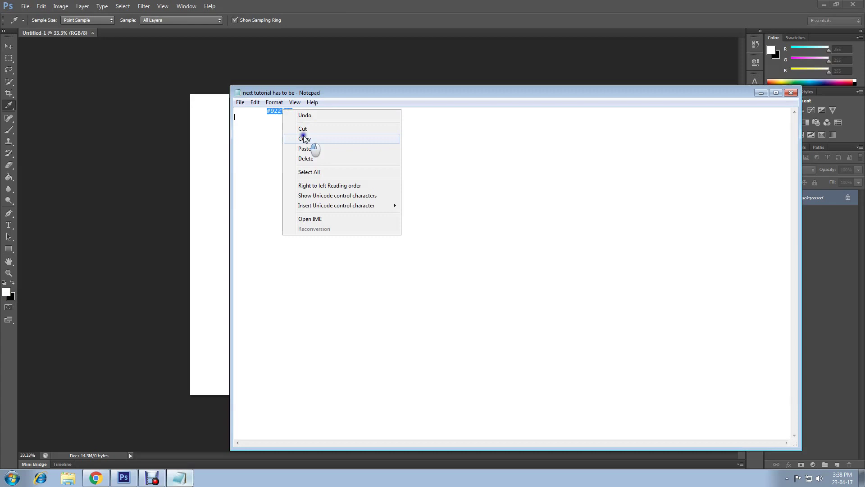
{"action": "left_click", "coordinate": [304, 138]}
{"action": "left_click", "coordinate": [310, 23]}
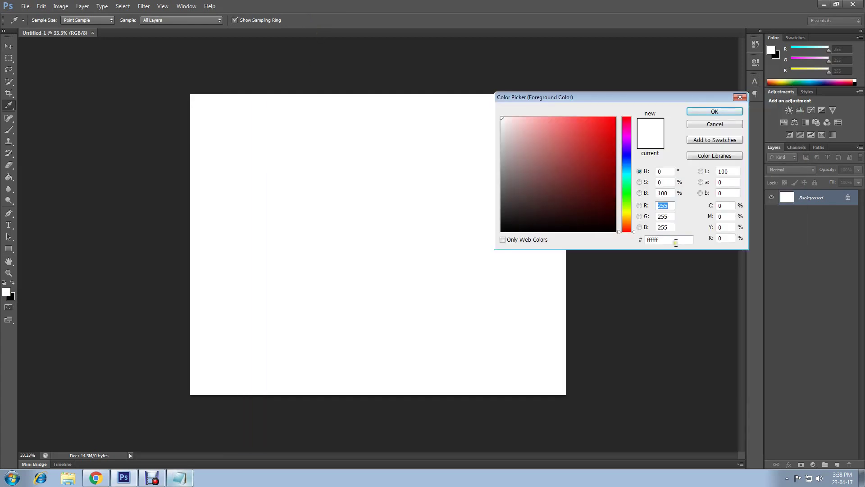
{"action": "left_click_drag", "start_coordinate": [676, 243], "coordinate": [638, 246]}
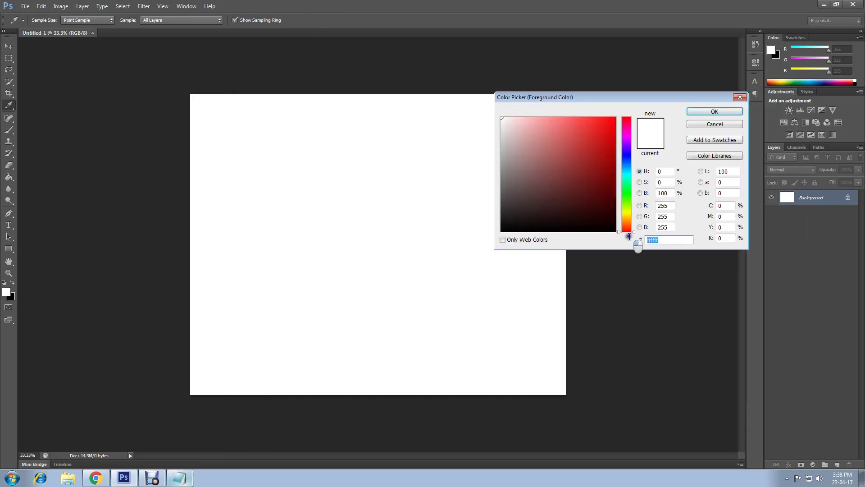
{"action": "right_click", "coordinate": [655, 237]}
{"action": "left_click", "coordinate": [675, 274]}
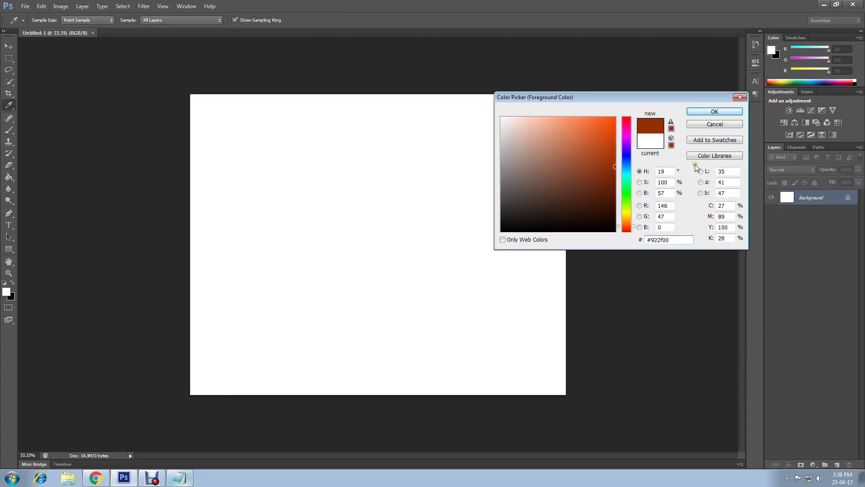
{"action": "left_click", "coordinate": [715, 111]}
{"action": "key", "text": "v"}
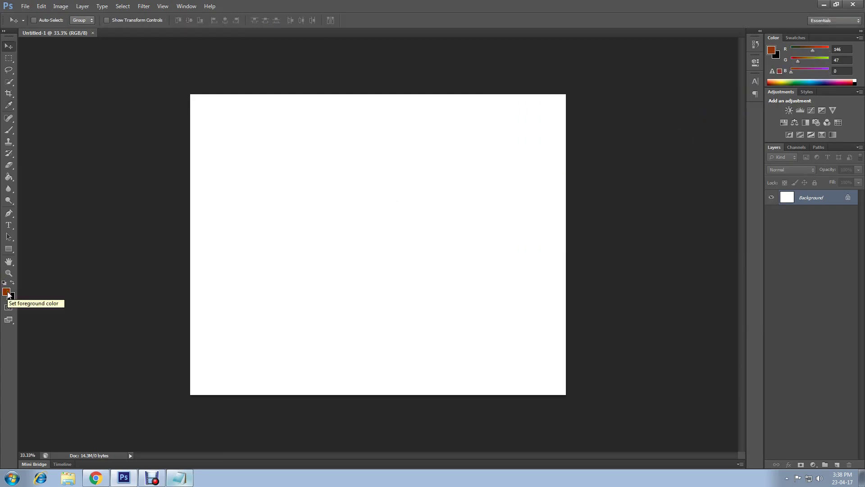
Step: Drag a radial gradient down from the canvas centre, dark orange fading to black
{"action": "left_click", "coordinate": [12, 178]}
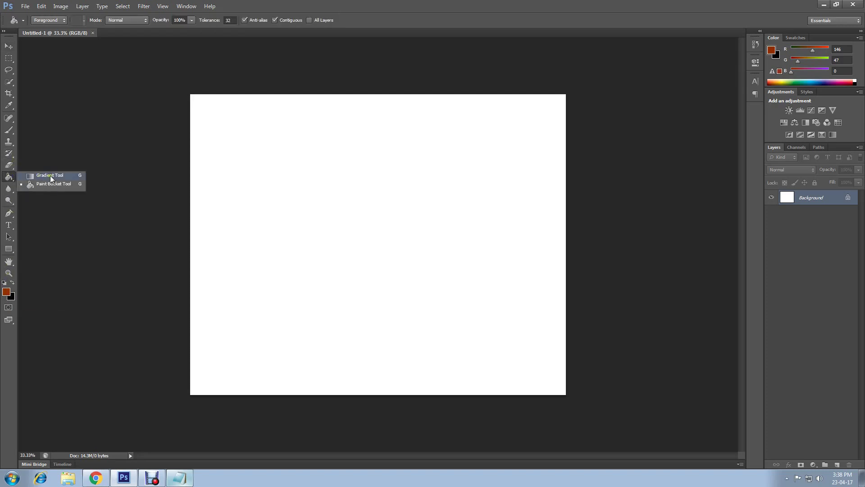
{"action": "left_click", "coordinate": [50, 175]}
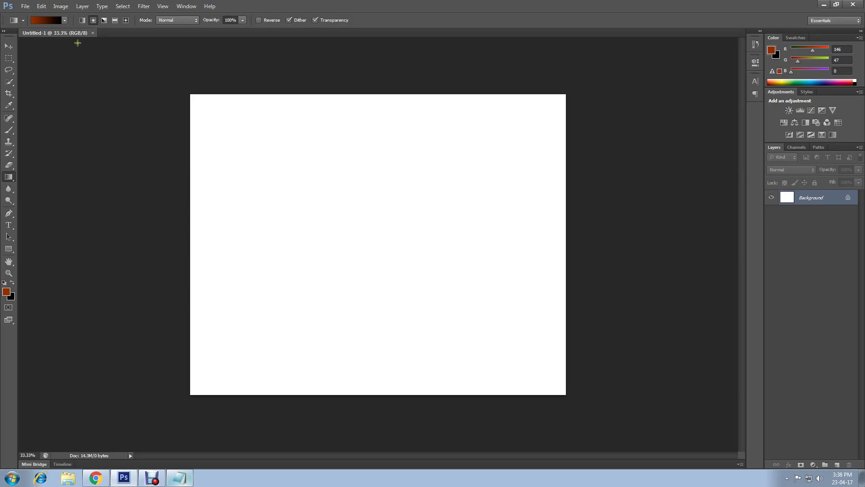
{"action": "left_click", "coordinate": [94, 21]}
{"action": "left_click_drag", "start_coordinate": [359, 225], "coordinate": [364, 364]}
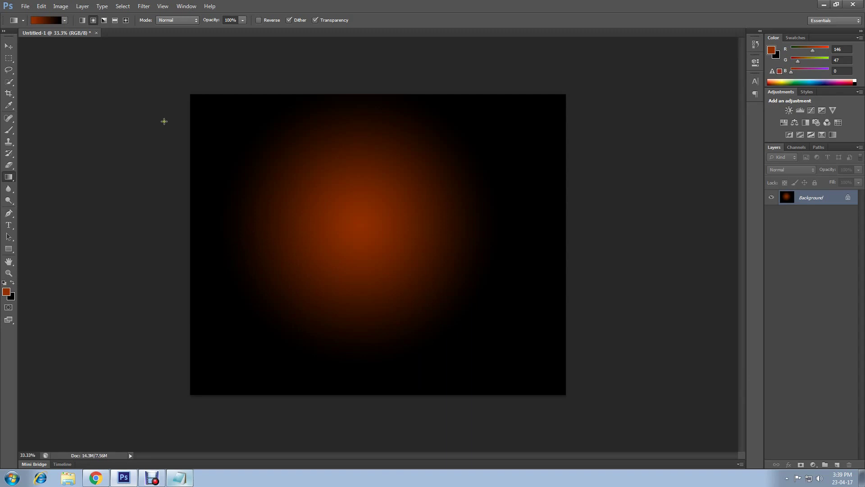
Step: Duplicate the Background layer and set Background copy's blend mode to Color Dodge
{"action": "left_click", "coordinate": [83, 7]}
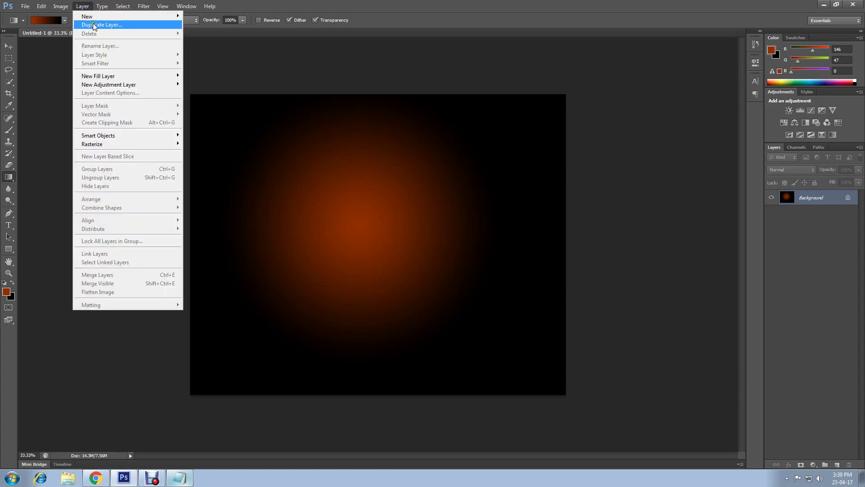
{"action": "left_click", "coordinate": [93, 24]}
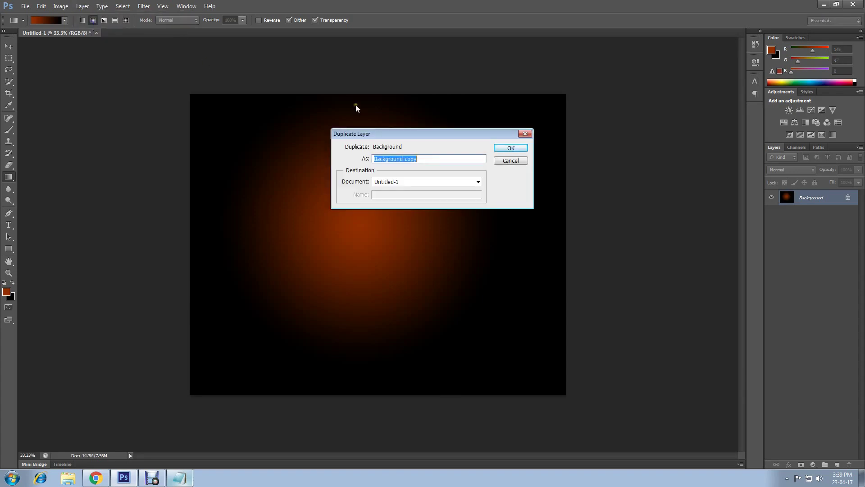
{"action": "left_click", "coordinate": [498, 145]}
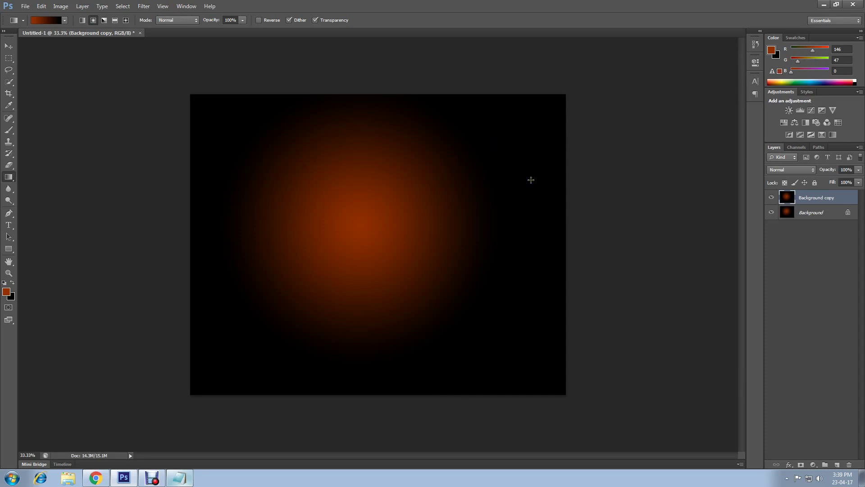
{"action": "left_click", "coordinate": [802, 169]}
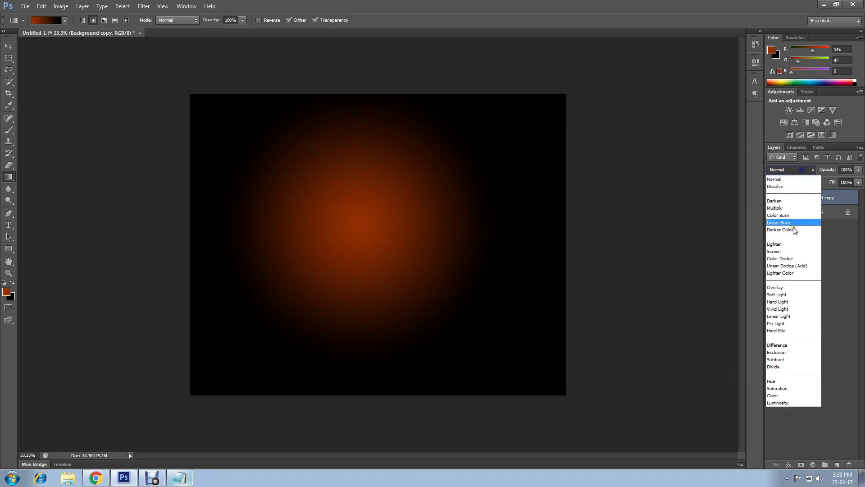
{"action": "left_click", "coordinate": [788, 259]}
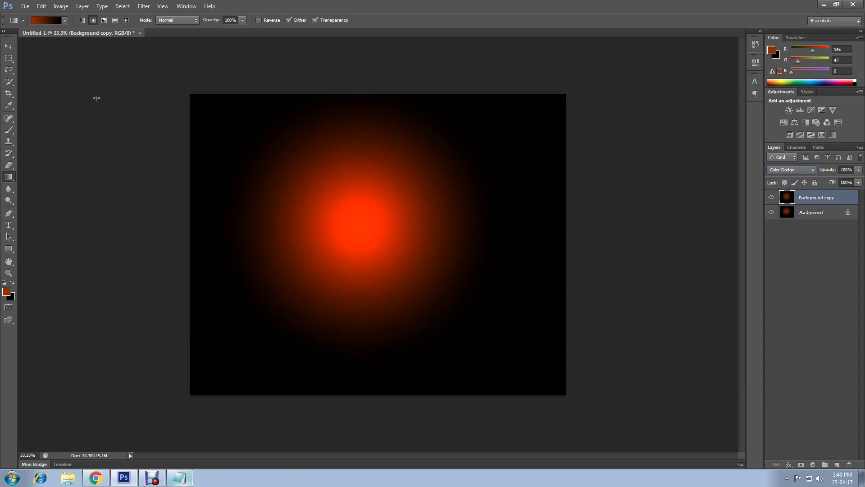
Step: Add a new Layer 1 and set the colours to white foreground over black background
{"action": "left_click", "coordinate": [83, 7]}
{"action": "mouse_move", "coordinate": [98, 17]}
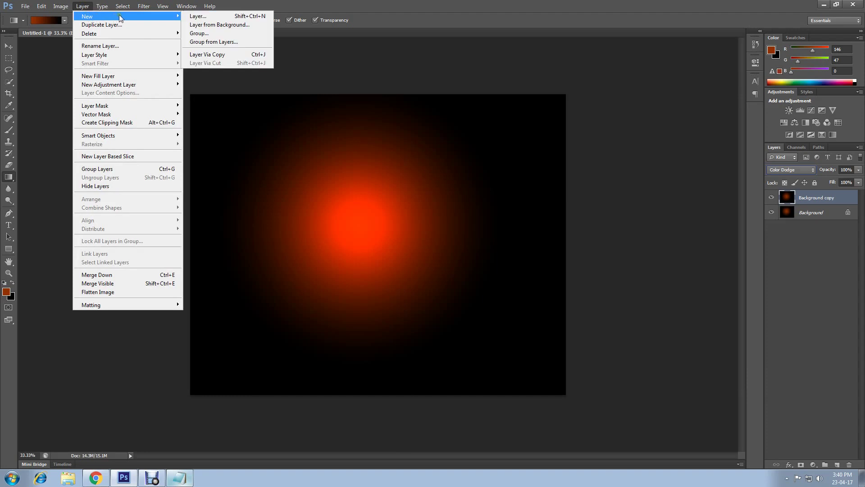
{"action": "left_click", "coordinate": [199, 16]}
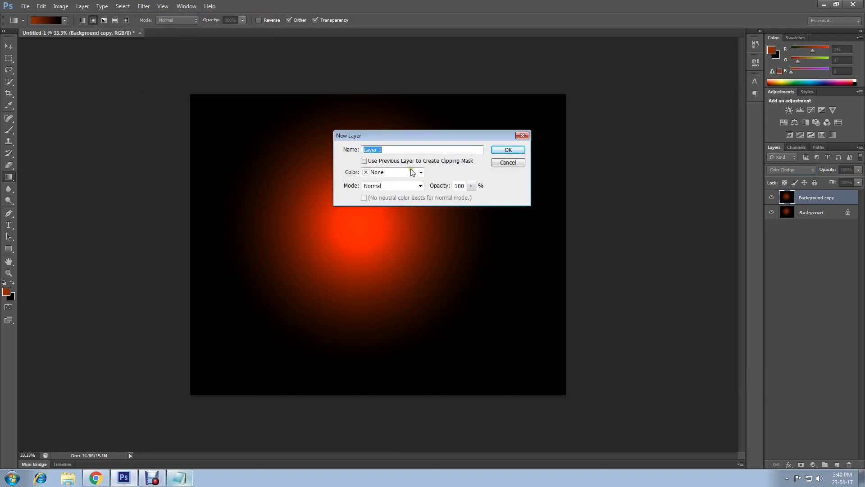
{"action": "left_click", "coordinate": [501, 153]}
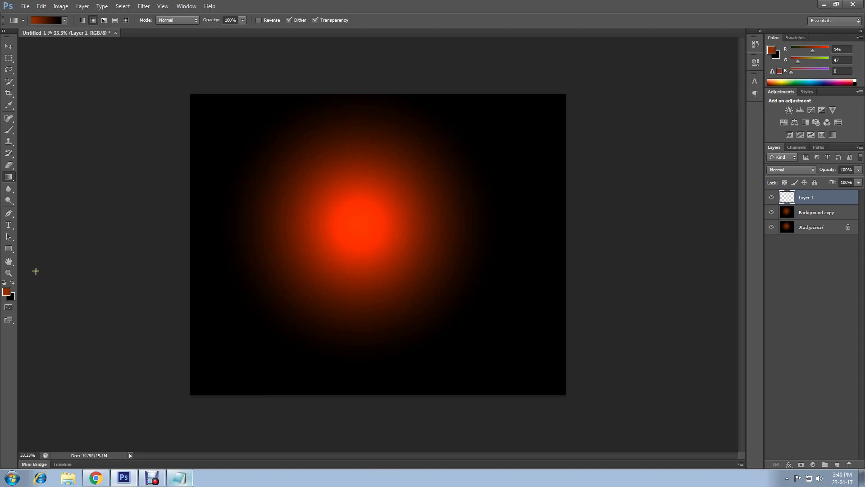
{"action": "left_click", "coordinate": [4, 283]}
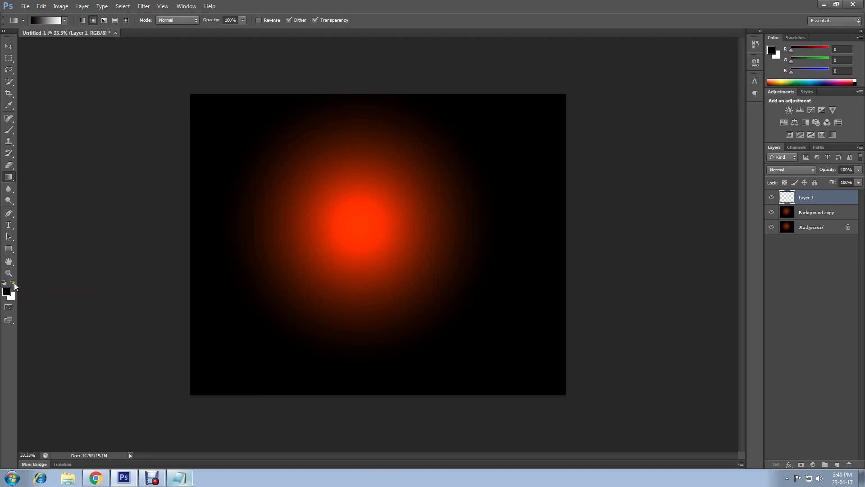
{"action": "left_click", "coordinate": [13, 282]}
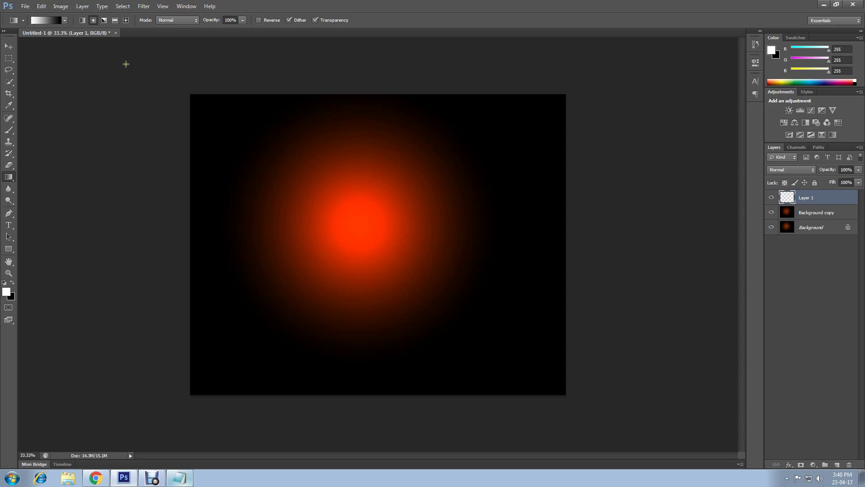
Step: Render Clouds onto Layer 1
{"action": "left_click", "coordinate": [140, 6]}
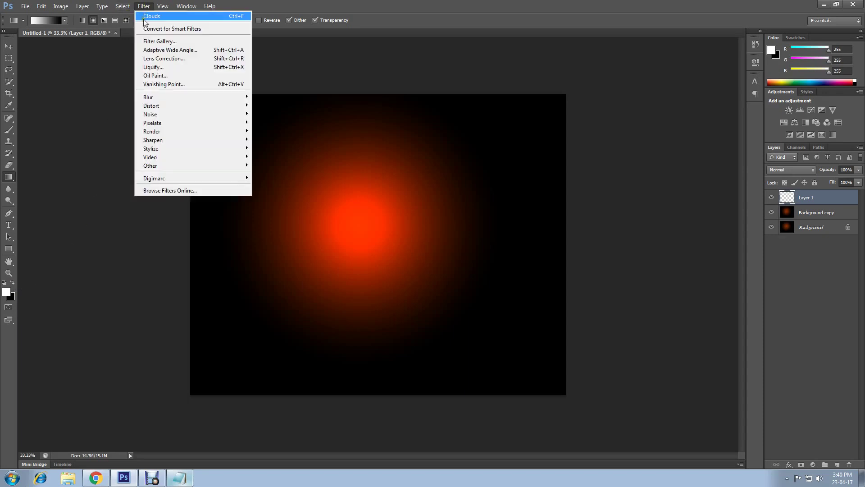
{"action": "mouse_move", "coordinate": [216, 131]}
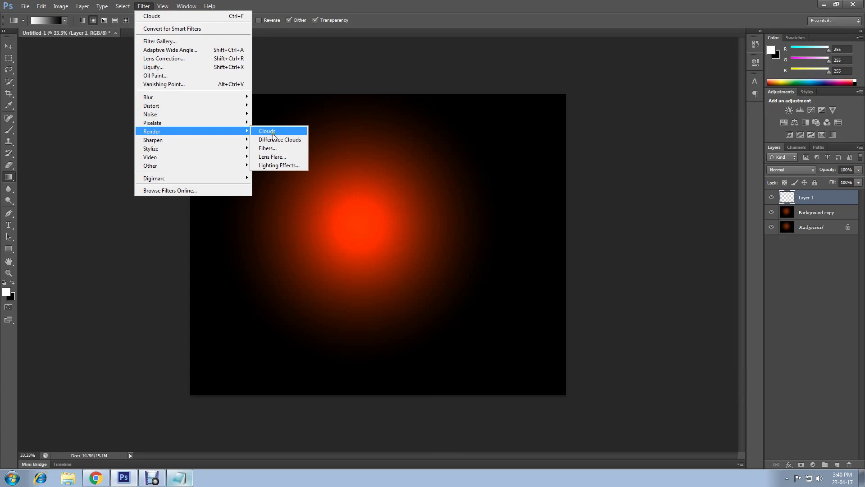
{"action": "left_click", "coordinate": [273, 132]}
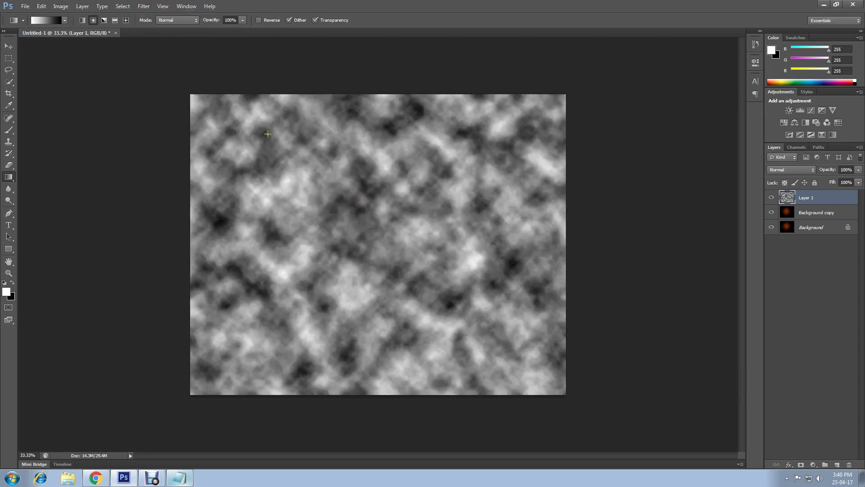
Step: Apply the Filter Gallery's Sketch > Chrome filter with Detail 3 and Smoothness 6
{"action": "left_click", "coordinate": [145, 6]}
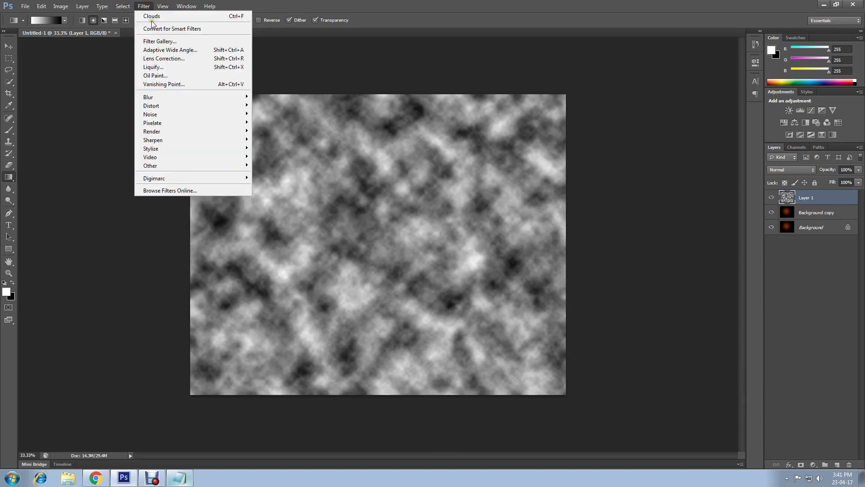
{"action": "left_click", "coordinate": [167, 41]}
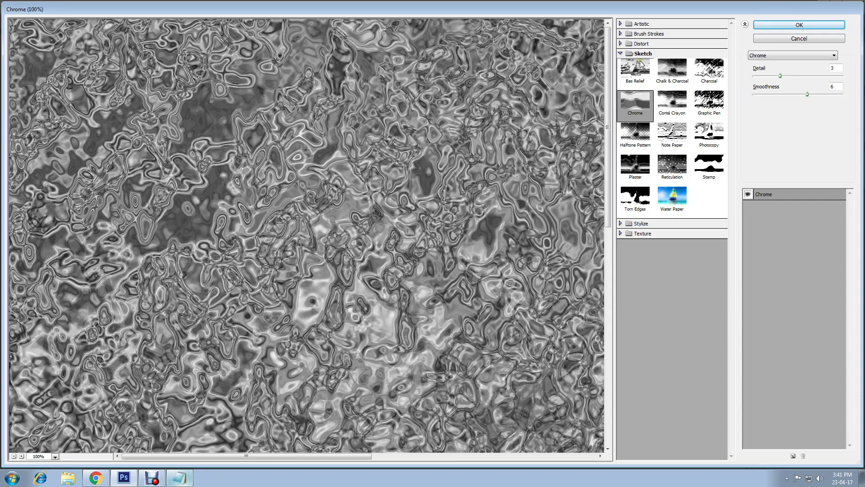
{"action": "left_click", "coordinate": [636, 52]}
{"action": "left_click", "coordinate": [636, 53]}
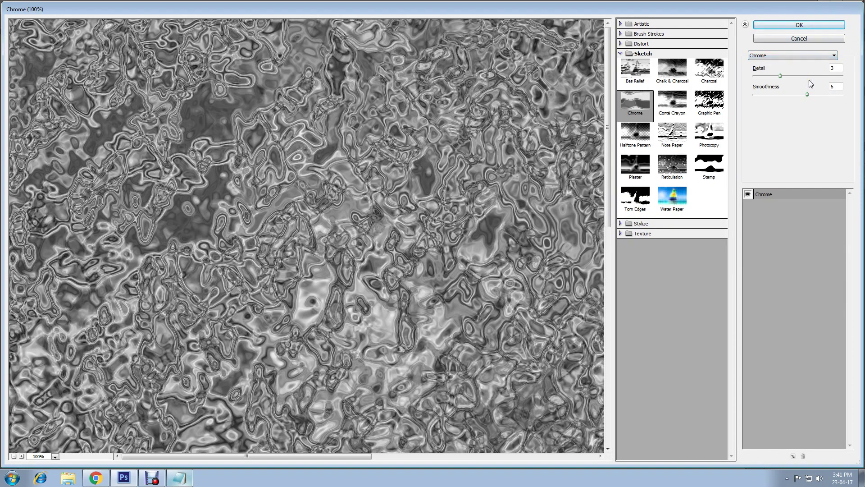
{"action": "left_click", "coordinate": [799, 52]}
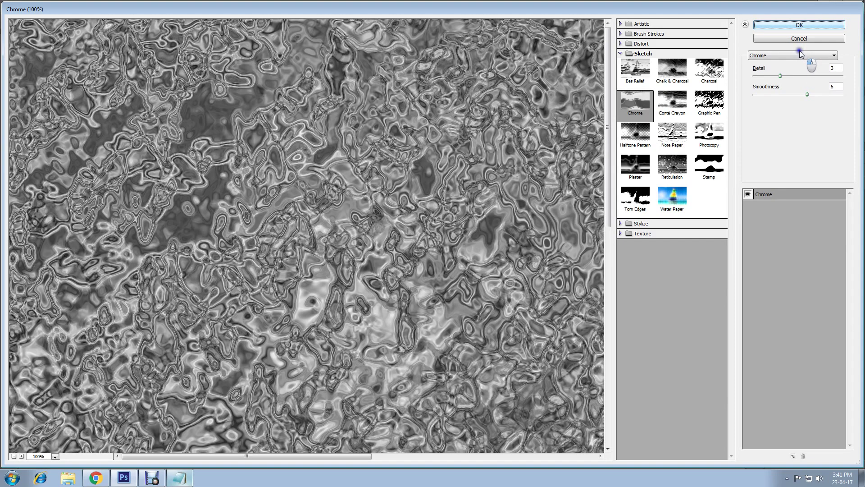
{"action": "left_click", "coordinate": [799, 25]}
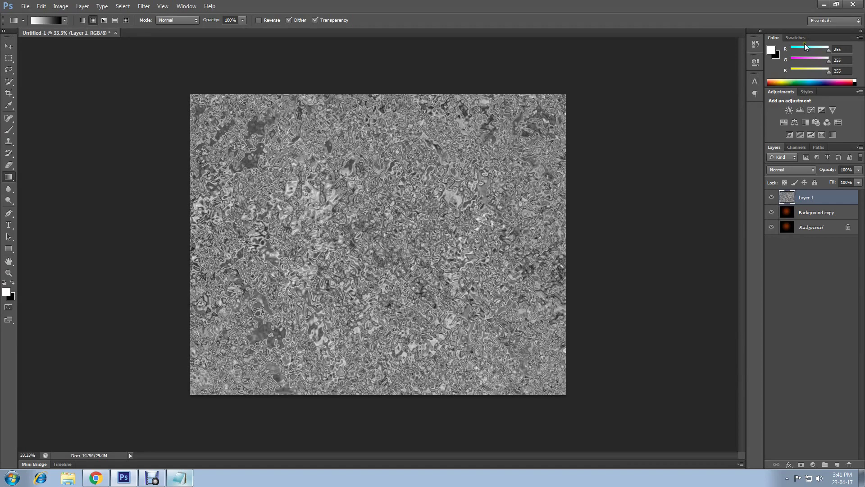
Step: Lower Layer 1's opacity and fill to 30%
{"action": "left_click", "coordinate": [856, 170]}
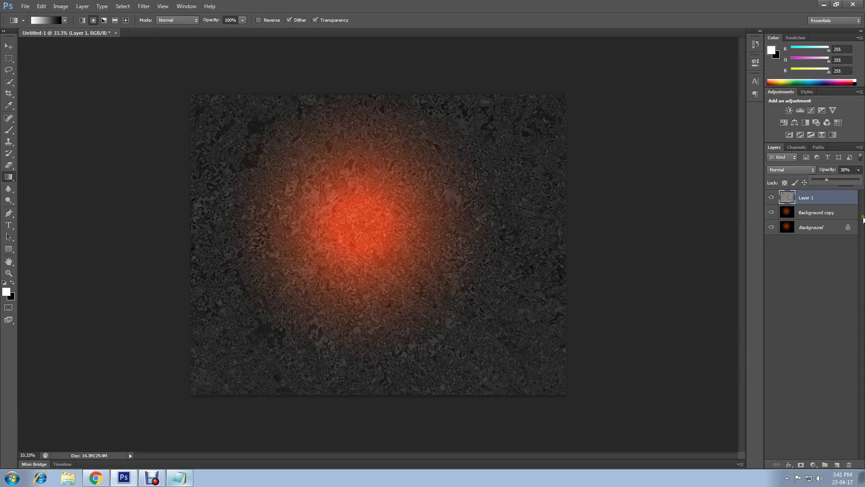
{"action": "left_click", "coordinate": [819, 197]}
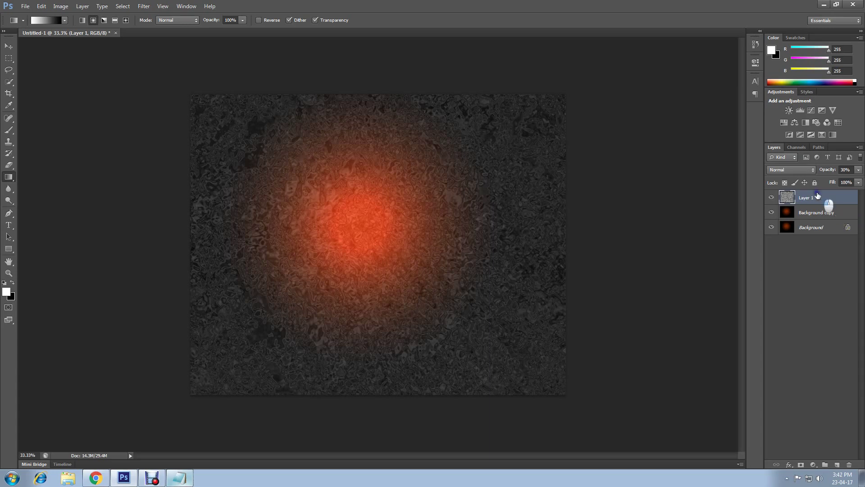
{"action": "left_click", "coordinate": [859, 182]}
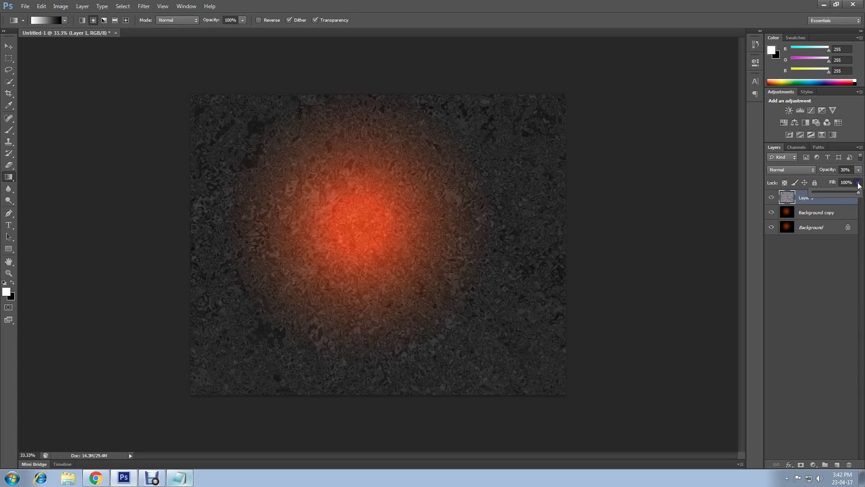
{"action": "left_click_drag", "start_coordinate": [827, 189], "coordinate": [826, 191]}
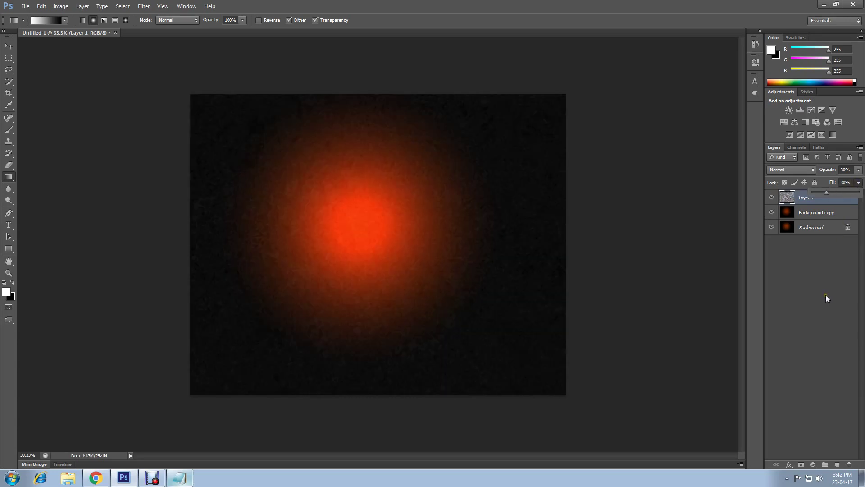
Step: Add a new empty Layer 2 on top of the stack
{"action": "left_click", "coordinate": [82, 6]}
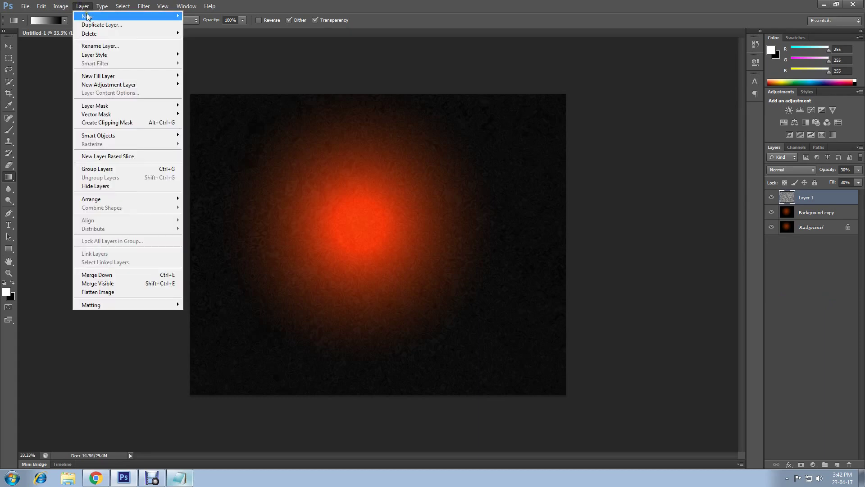
{"action": "mouse_move", "coordinate": [87, 16]}
{"action": "left_click", "coordinate": [204, 17]}
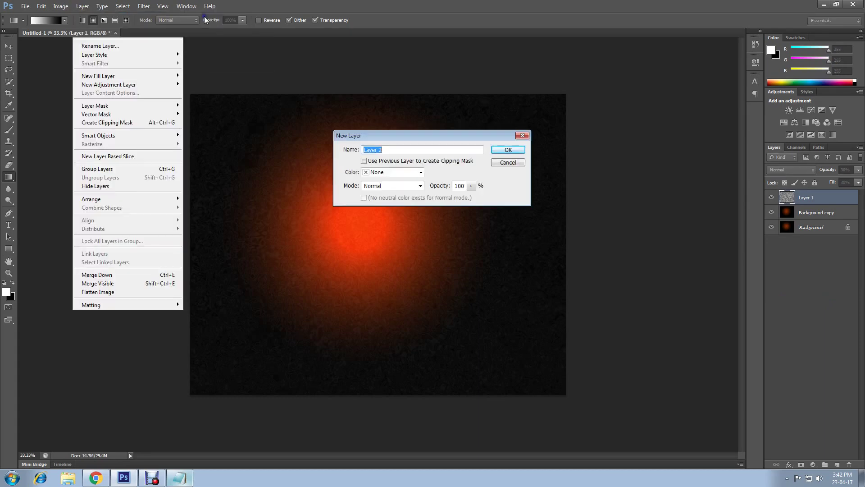
{"action": "left_click", "coordinate": [508, 149]}
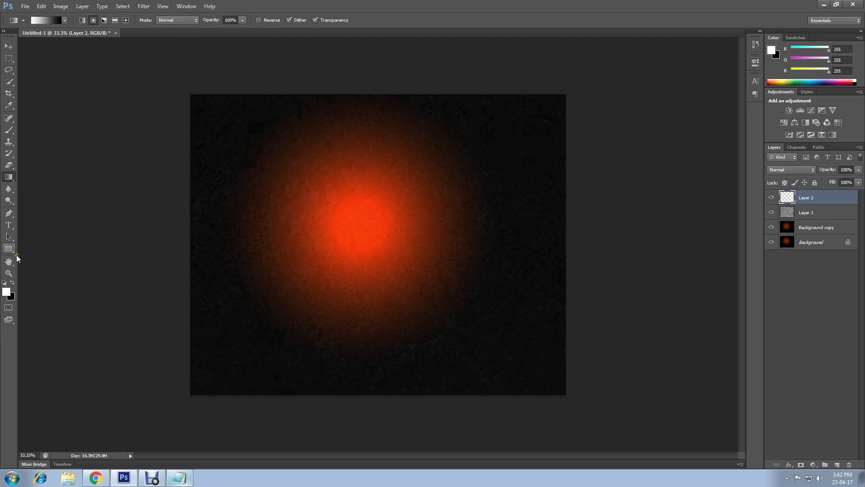
Step: Draw a curved Pen-tool work path sweeping from right of the glow to the lower left
{"action": "left_click", "coordinate": [10, 214]}
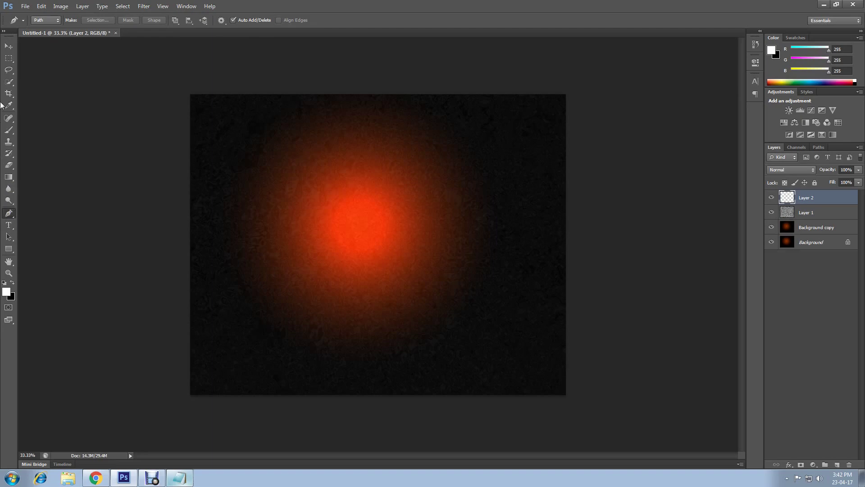
{"action": "left_click", "coordinate": [50, 20]}
{"action": "left_click", "coordinate": [434, 163]}
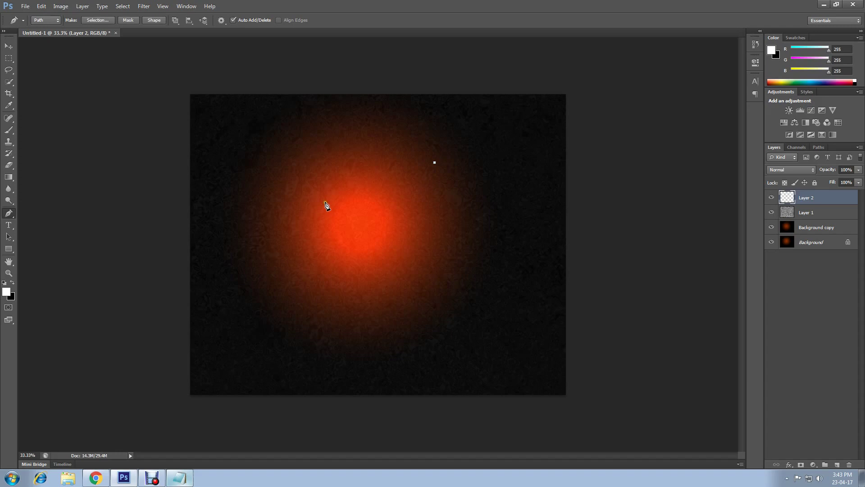
{"action": "left_click_drag", "start_coordinate": [325, 202], "coordinate": [351, 216]}
{"action": "left_click_drag", "start_coordinate": [360, 220], "coordinate": [360, 220]}
{"action": "left_click_drag", "start_coordinate": [413, 269], "coordinate": [363, 307]}
{"action": "left_click", "coordinate": [378, 299]}
Step: Set the Brush tool to a 5 px round tip at 100% hardness
{"action": "left_click", "coordinate": [14, 129]}
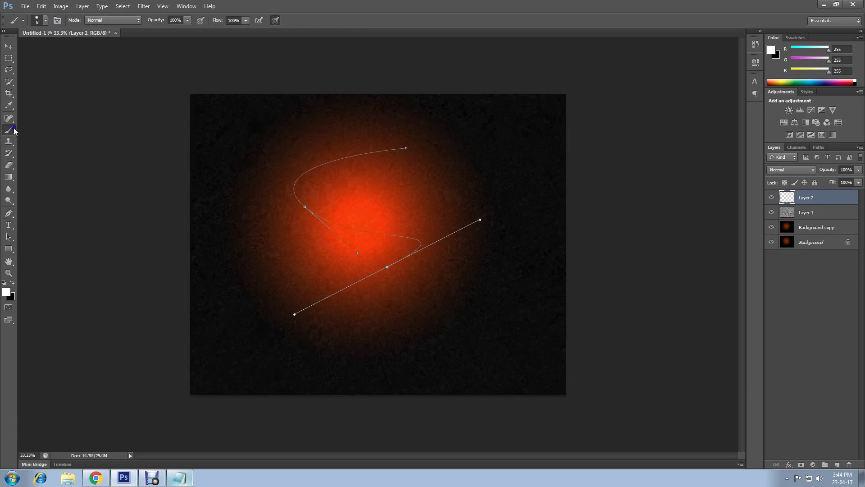
{"action": "mouse_move", "coordinate": [14, 130]}
{"action": "left_mouse_down"}
{"action": "mouse_move", "coordinate": [25, 138]}
{"action": "mouse_move", "coordinate": [38, 129]}
{"action": "left_mouse_up"}
{"action": "left_click", "coordinate": [36, 21]}
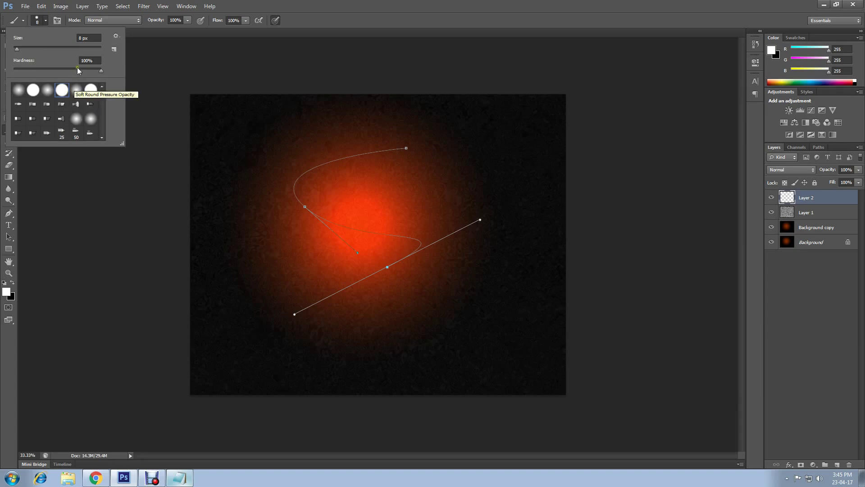
{"action": "left_click", "coordinate": [82, 37]}
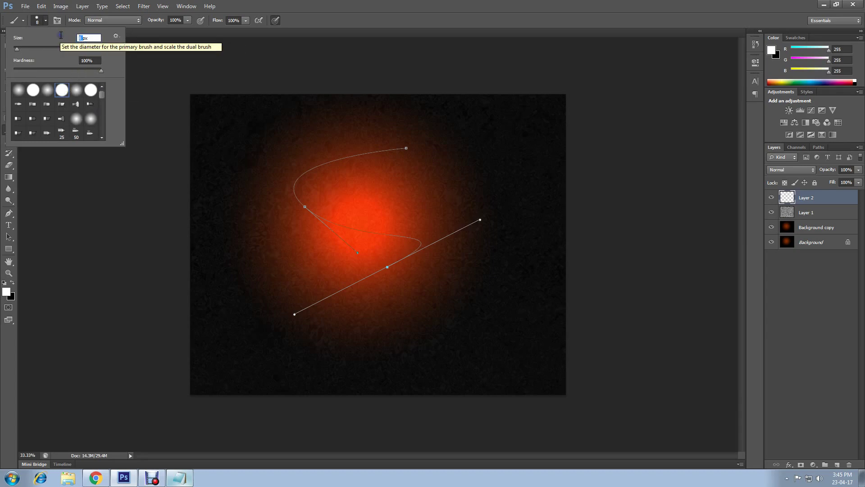
{"action": "type", "text": "5"}
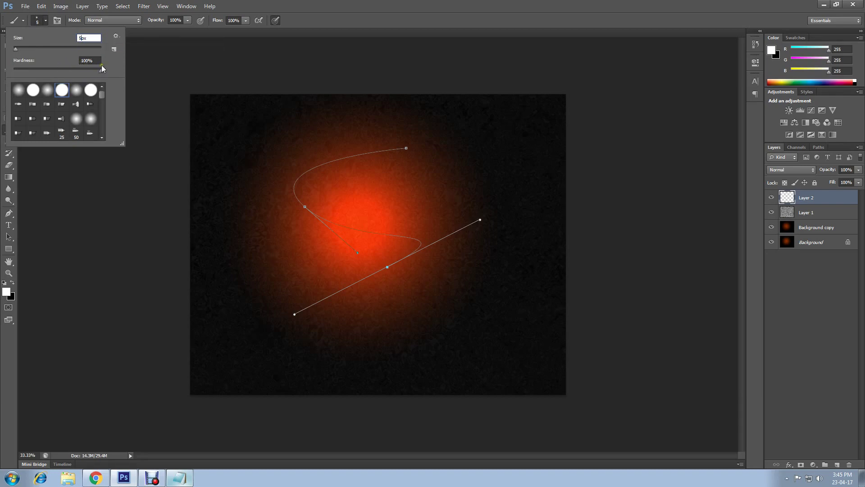
{"action": "key", "text": "Return"}
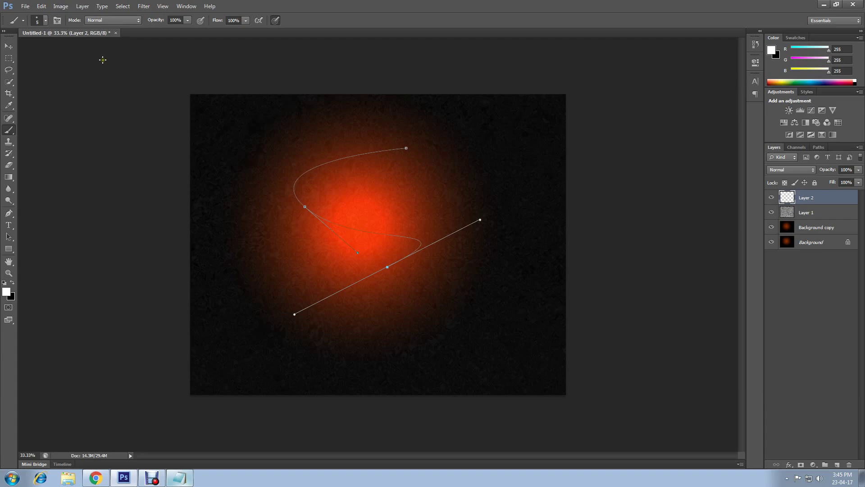
{"action": "left_click", "coordinate": [9, 215]}
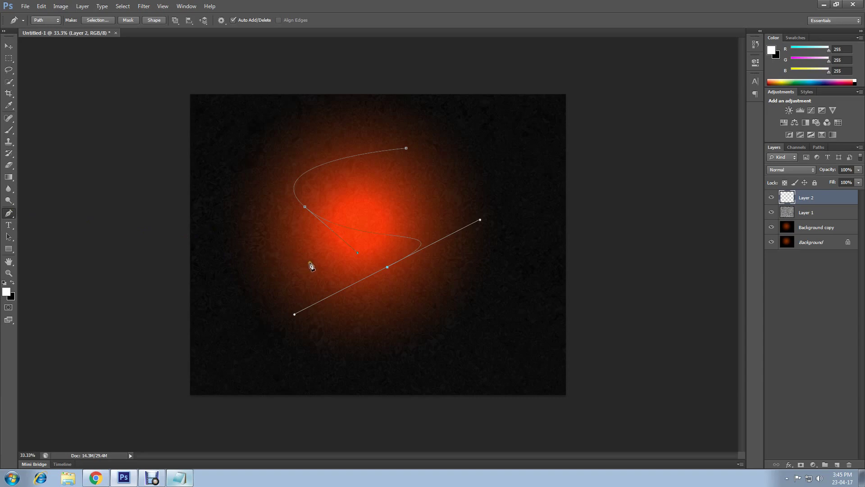
Step: Stroke the path with the brush using Simulate Pressure, then delete the work path
{"action": "right_click", "coordinate": [299, 225]}
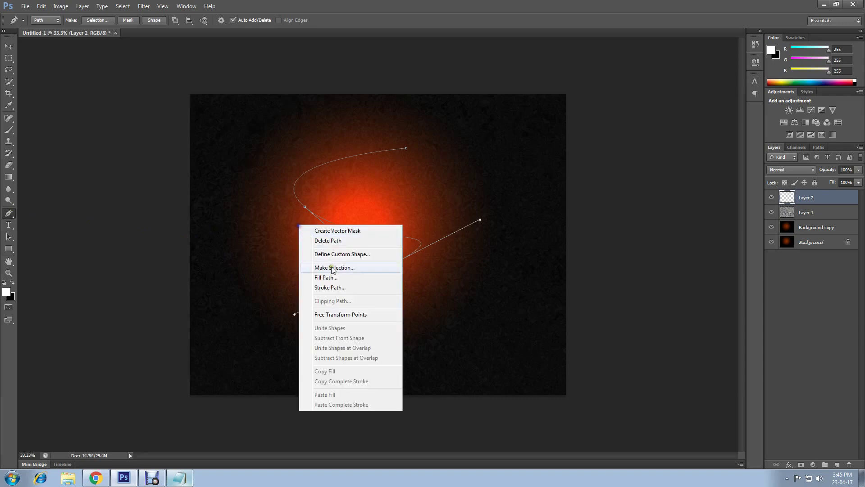
{"action": "left_click", "coordinate": [334, 288]}
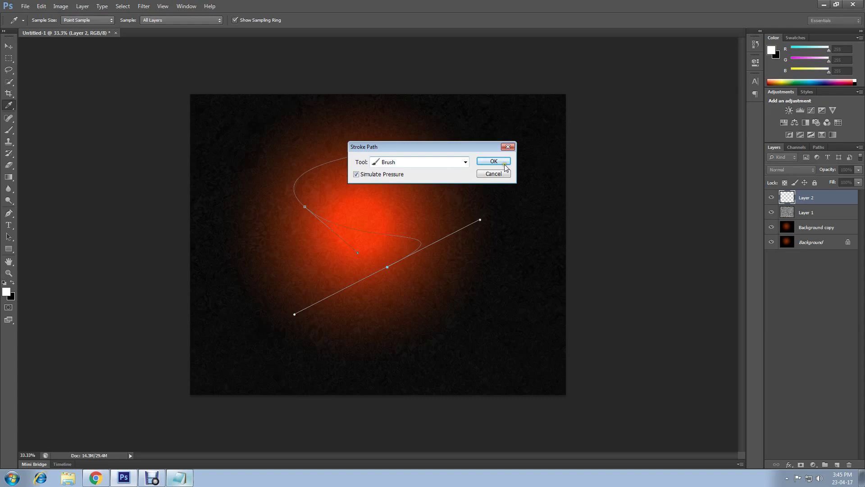
{"action": "left_click", "coordinate": [465, 162]}
{"action": "left_click", "coordinate": [465, 163]}
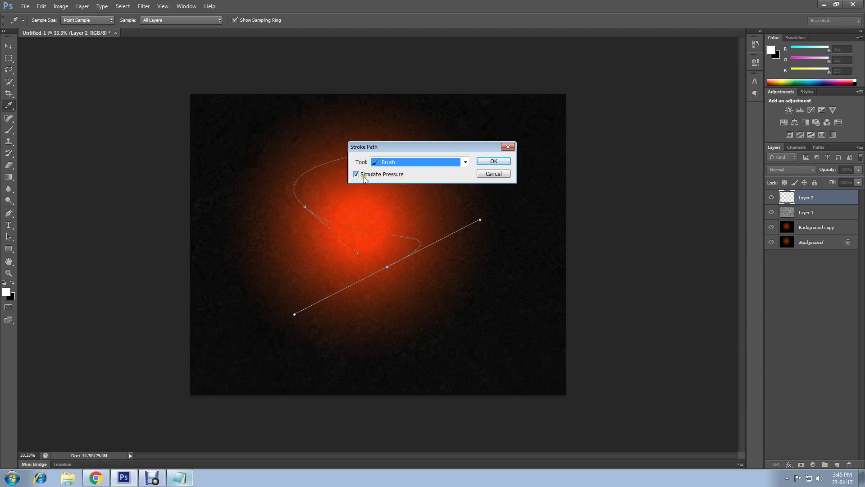
{"action": "left_click", "coordinate": [492, 163]}
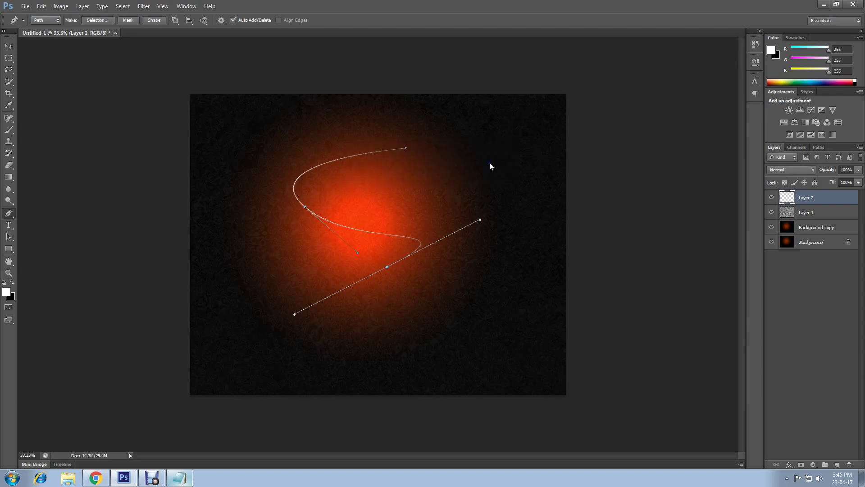
{"action": "right_click", "coordinate": [276, 202]}
{"action": "left_click", "coordinate": [295, 218]}
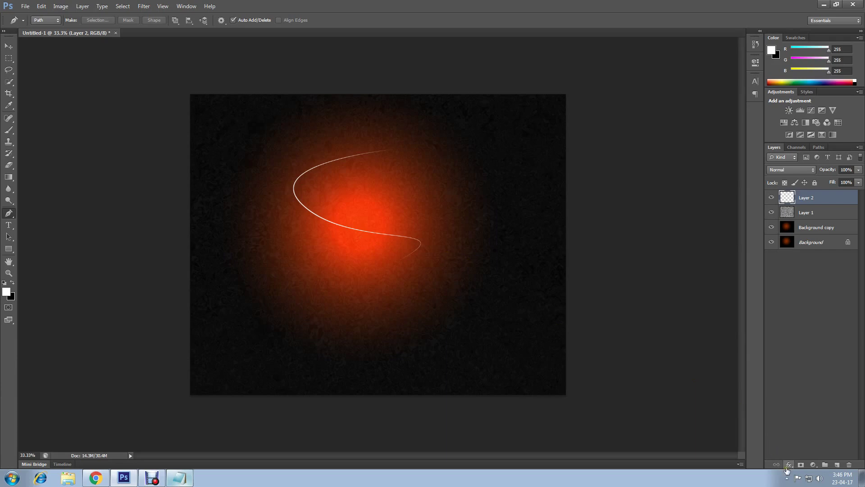
Step: Add a Drop Shadow to Layer 2 with distance 0 and a different contour
{"action": "left_click", "coordinate": [788, 466]}
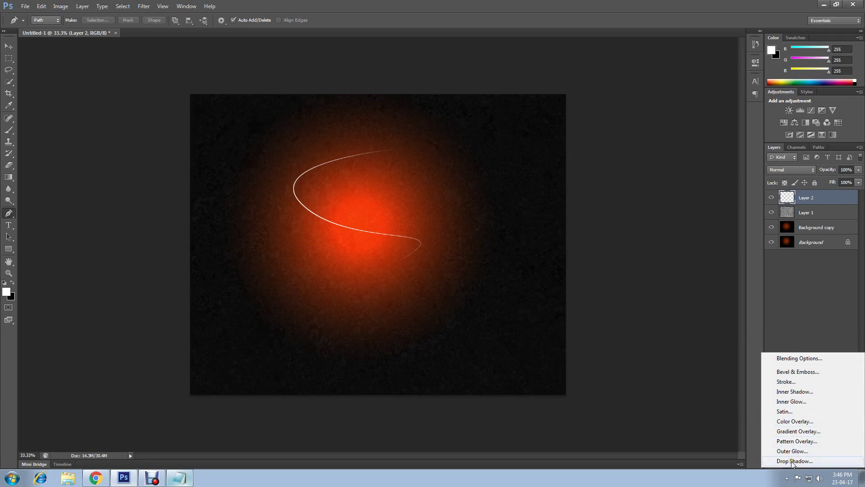
{"action": "left_click", "coordinate": [793, 461]}
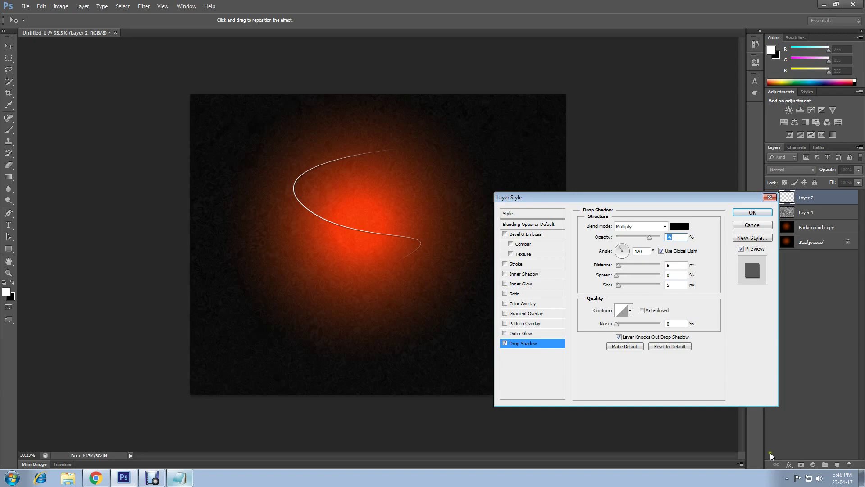
{"action": "left_click", "coordinate": [674, 284]}
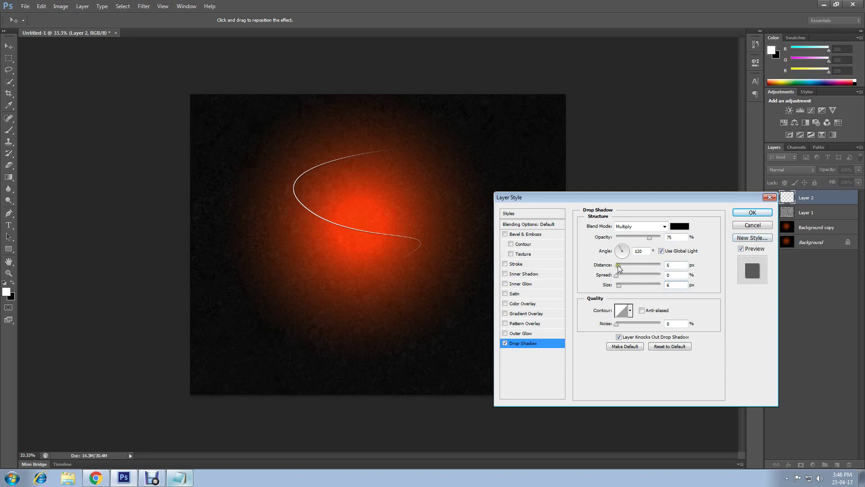
{"action": "left_click_drag", "start_coordinate": [619, 267], "coordinate": [615, 267]}
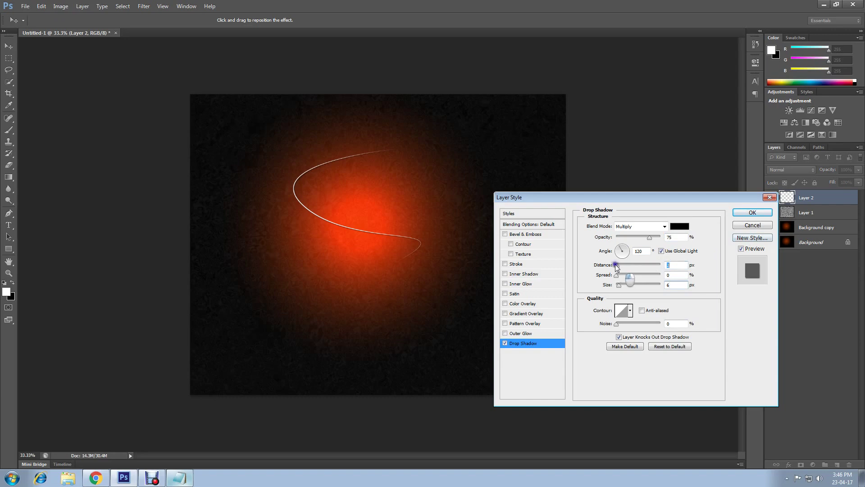
{"action": "left_click", "coordinate": [630, 311]}
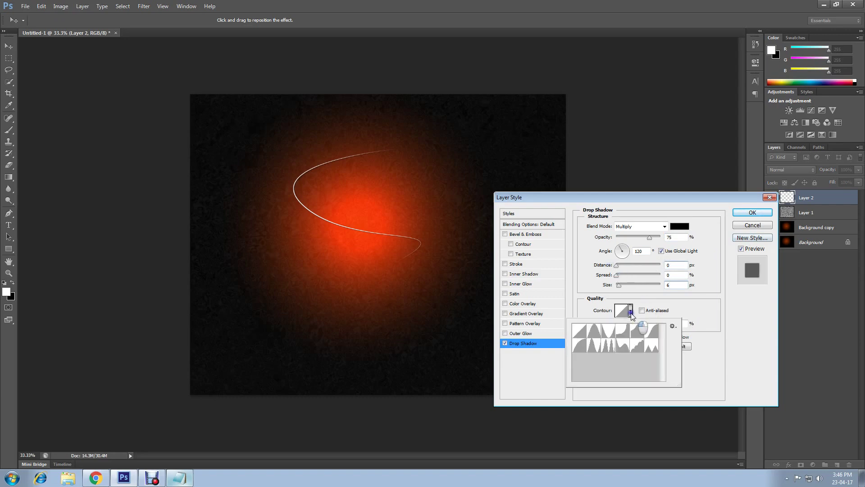
{"action": "left_click", "coordinate": [581, 346]}
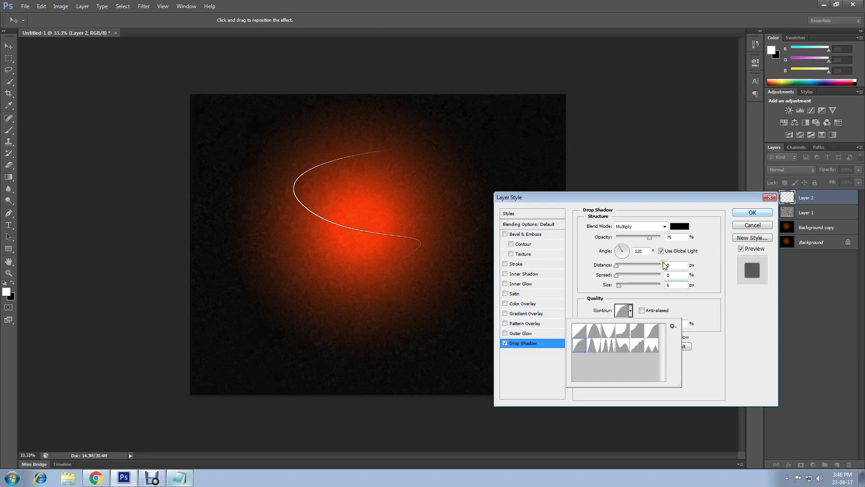
Step: Add an Outer Glow at 100% opacity with a new contour and 10 px size, then apply
{"action": "left_click", "coordinate": [523, 334]}
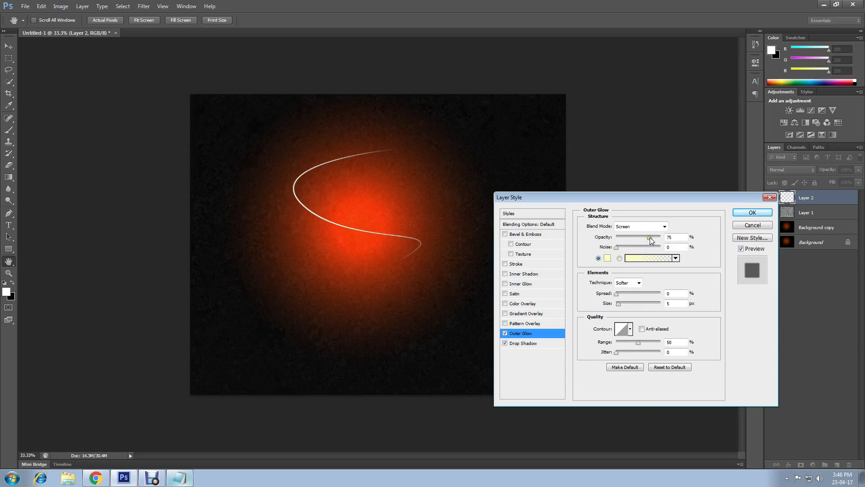
{"action": "left_click_drag", "start_coordinate": [650, 237], "coordinate": [675, 272]}
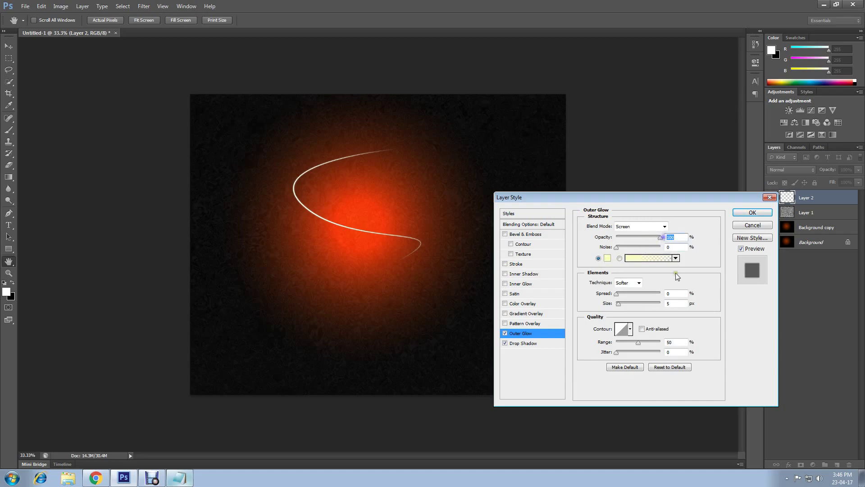
{"action": "left_click", "coordinate": [631, 330]}
{"action": "left_click", "coordinate": [582, 363]}
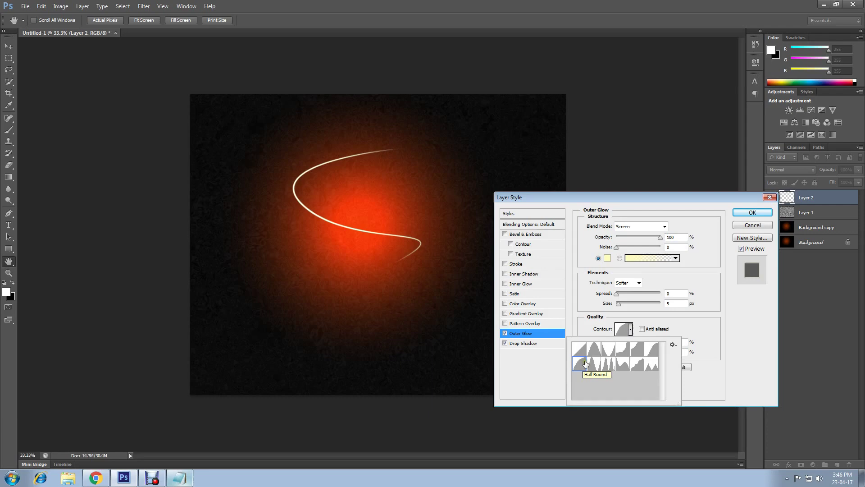
{"action": "left_click", "coordinate": [619, 305]}
{"action": "left_click_drag", "start_coordinate": [619, 306], "coordinate": [620, 305]}
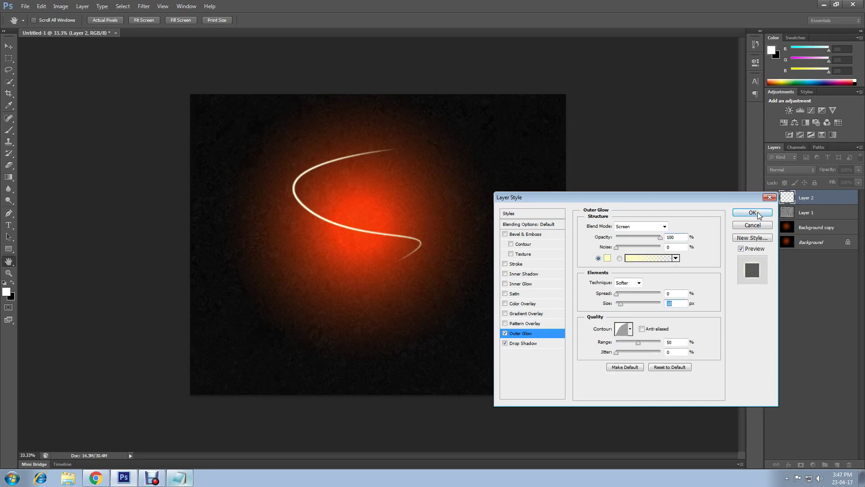
{"action": "left_click", "coordinate": [758, 211]}
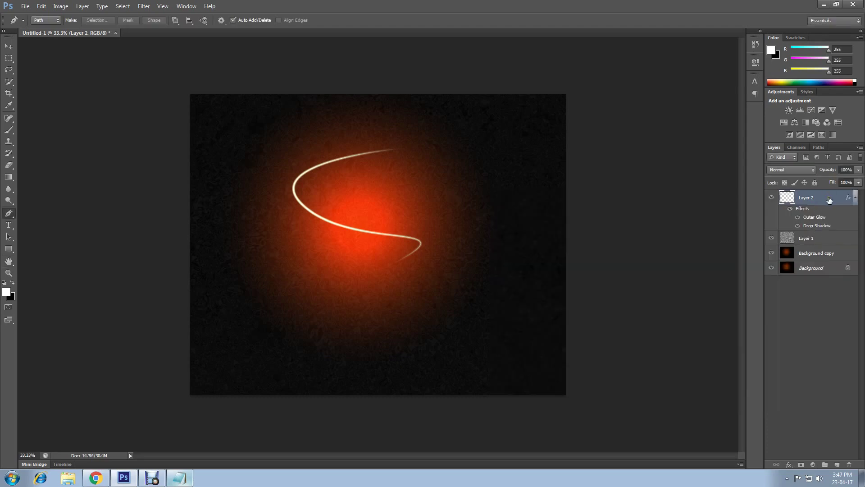
Step: Copy Layer 2's layer style and create a new empty Layer 3 via Layer > New > Layer
{"action": "right_click", "coordinate": [829, 200]}
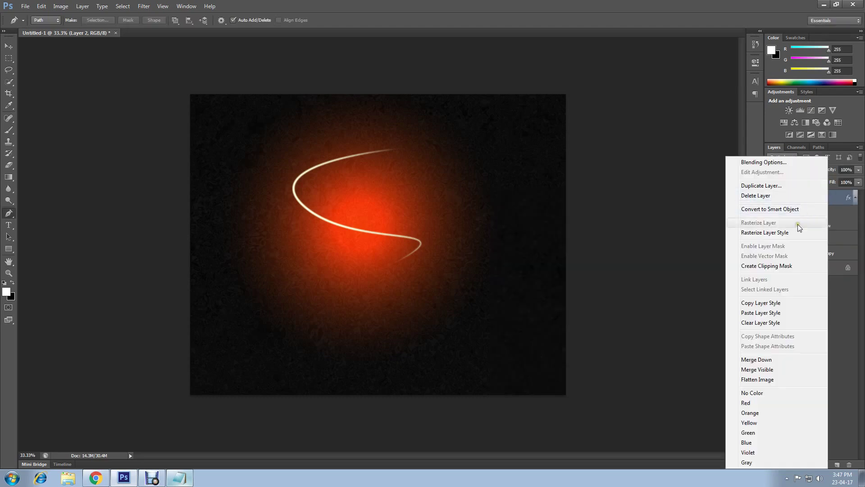
{"action": "left_click", "coordinate": [787, 305]}
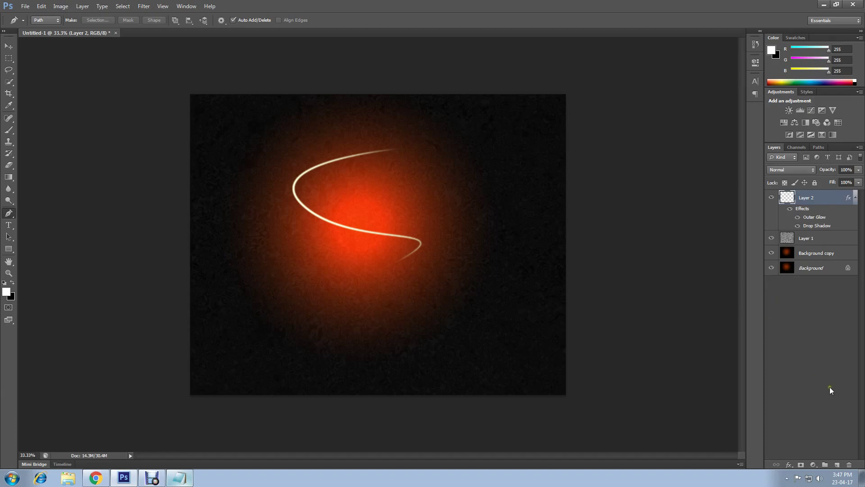
{"action": "left_click", "coordinate": [83, 6]}
{"action": "mouse_move", "coordinate": [135, 17]}
{"action": "left_click", "coordinate": [216, 18]}
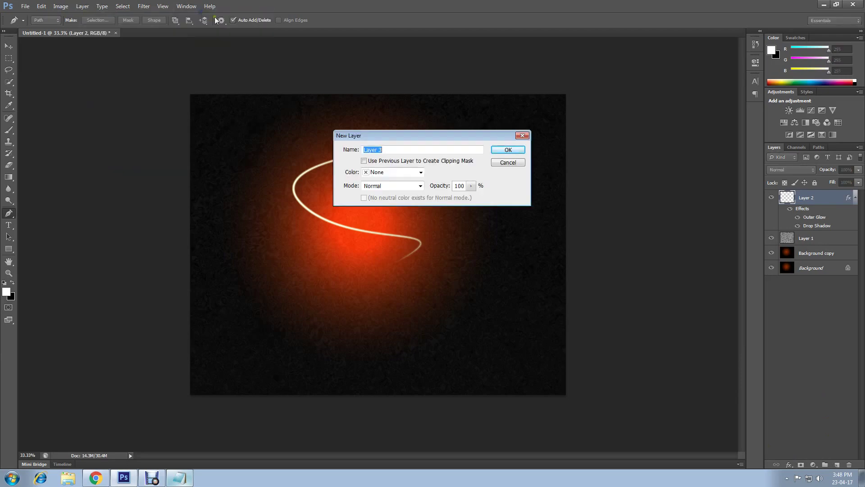
{"action": "left_click", "coordinate": [506, 151]}
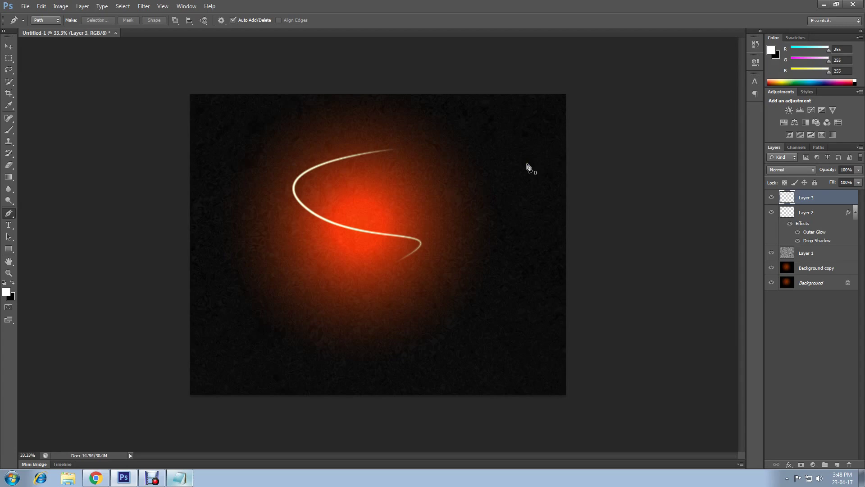
Step: Draw a curved pen path looping through the existing band and sweeping toward the lower left
{"action": "left_click", "coordinate": [391, 170]}
{"action": "left_click", "coordinate": [390, 169]}
{"action": "left_click", "coordinate": [337, 158]}
{"action": "left_click_drag", "start_coordinate": [349, 175], "coordinate": [367, 192]}
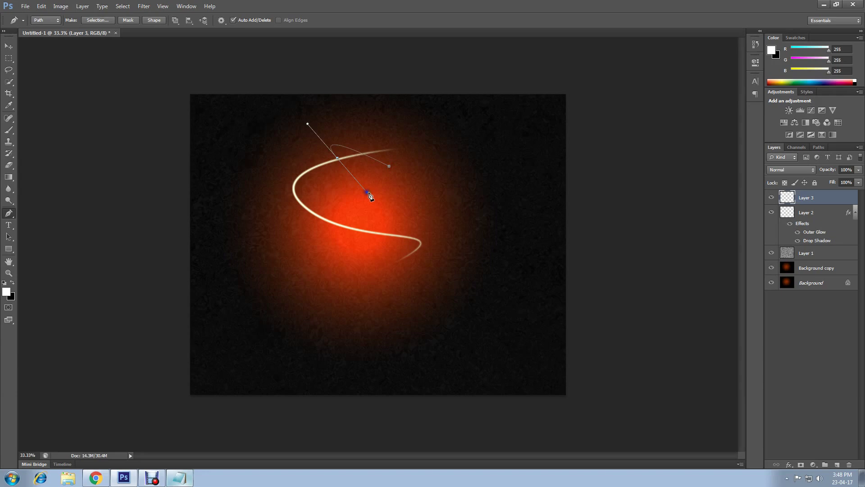
{"action": "left_click", "coordinate": [387, 233]}
{"action": "left_click_drag", "start_coordinate": [388, 235], "coordinate": [351, 248]}
{"action": "left_click_drag", "start_coordinate": [293, 296], "coordinate": [294, 316]}
{"action": "left_click", "coordinate": [9, 131]}
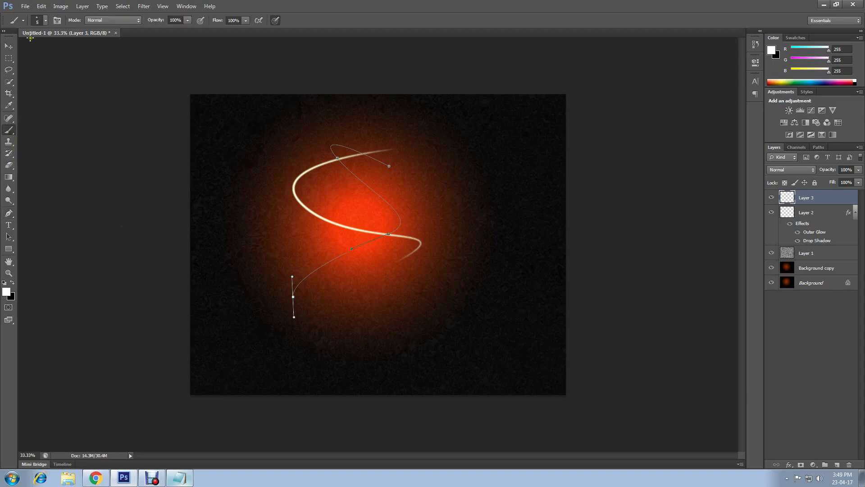
Step: Set the brush size to 11 px
{"action": "left_click", "coordinate": [39, 22]}
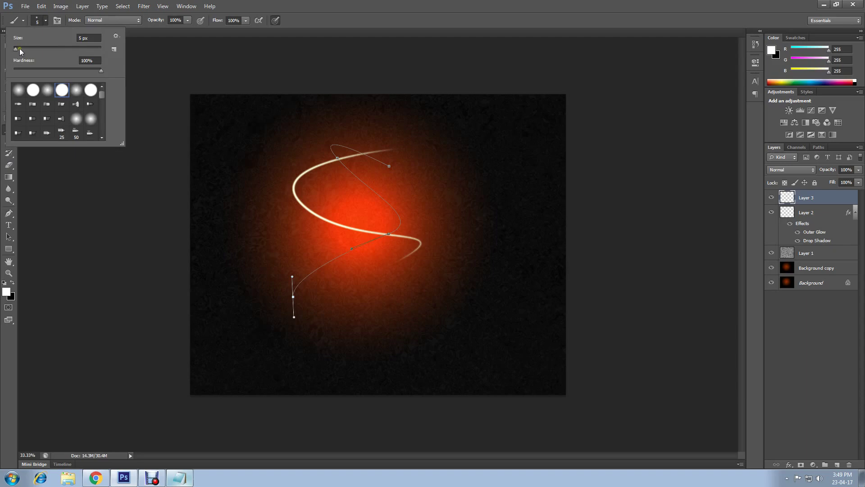
{"action": "left_click_drag", "start_coordinate": [18, 49], "coordinate": [18, 50]}
{"action": "type", "text": "11"}
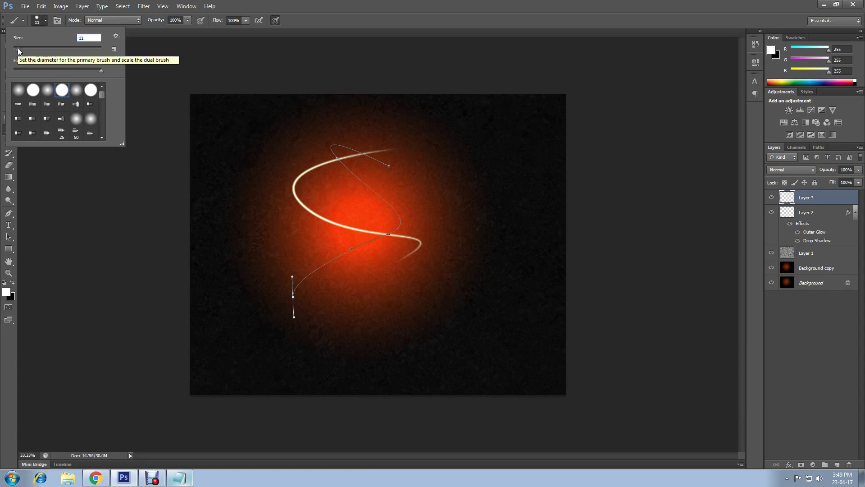
{"action": "key", "text": "Return"}
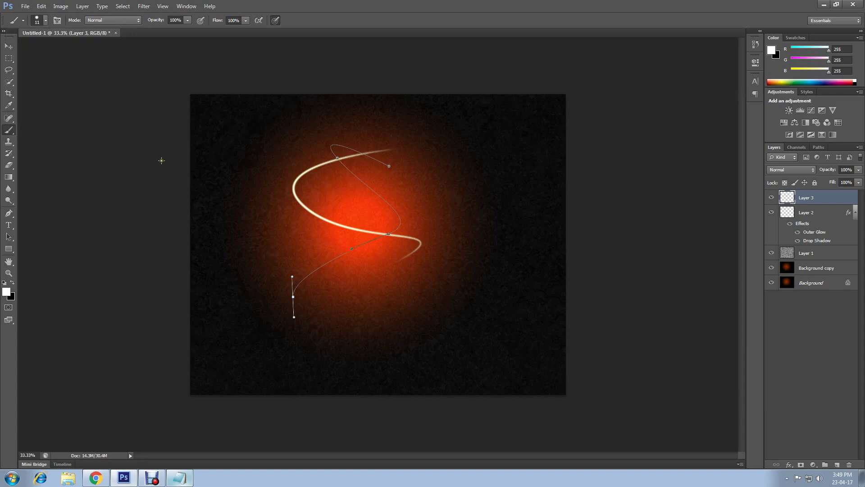
Step: Stroke the path with the brush on Layer 3, then delete the path outline
{"action": "left_click", "coordinate": [8, 213]}
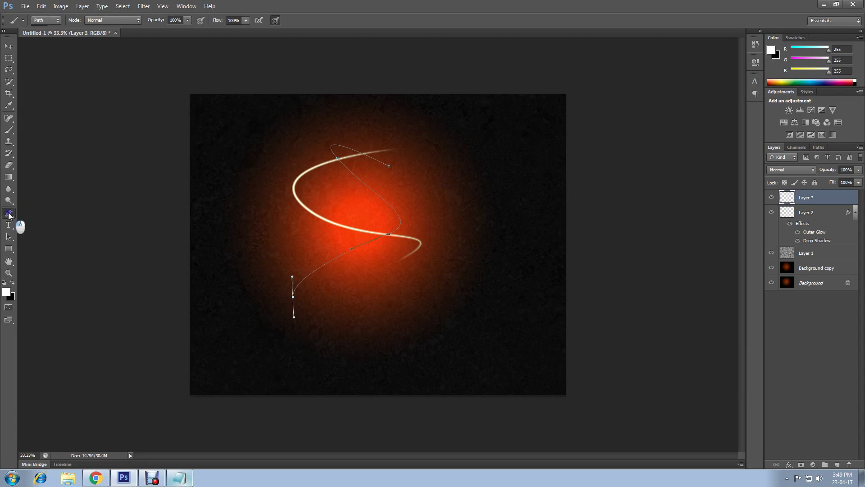
{"action": "left_click", "coordinate": [267, 220]}
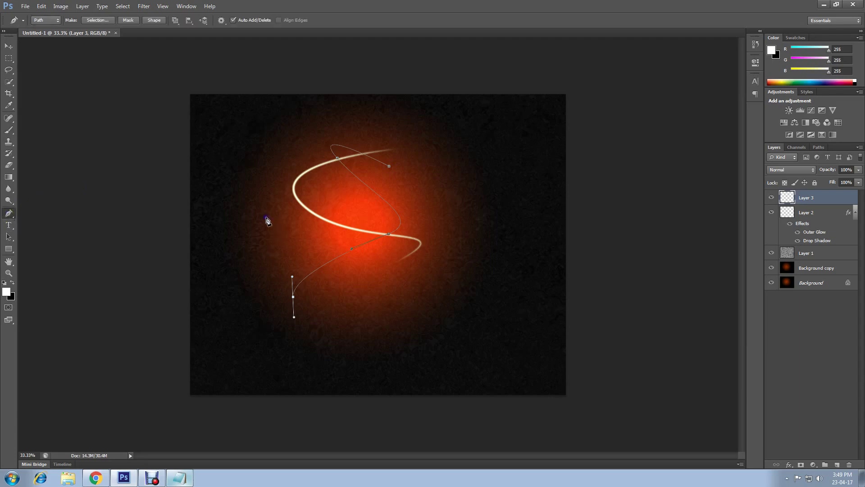
{"action": "right_click", "coordinate": [266, 218]}
{"action": "left_click", "coordinate": [308, 281]}
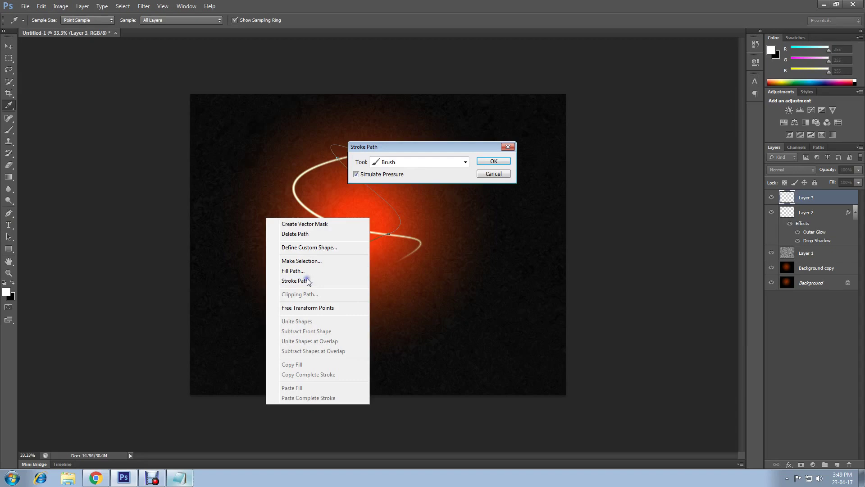
{"action": "left_click", "coordinate": [481, 163]}
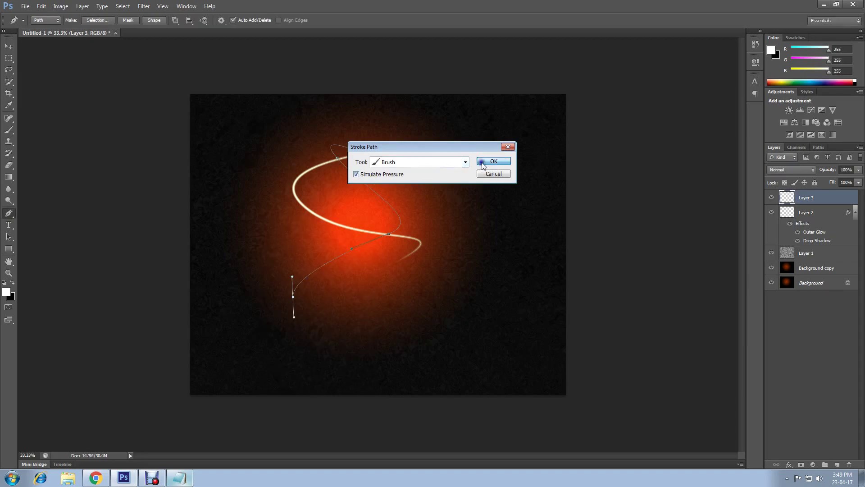
{"action": "right_click", "coordinate": [295, 247]}
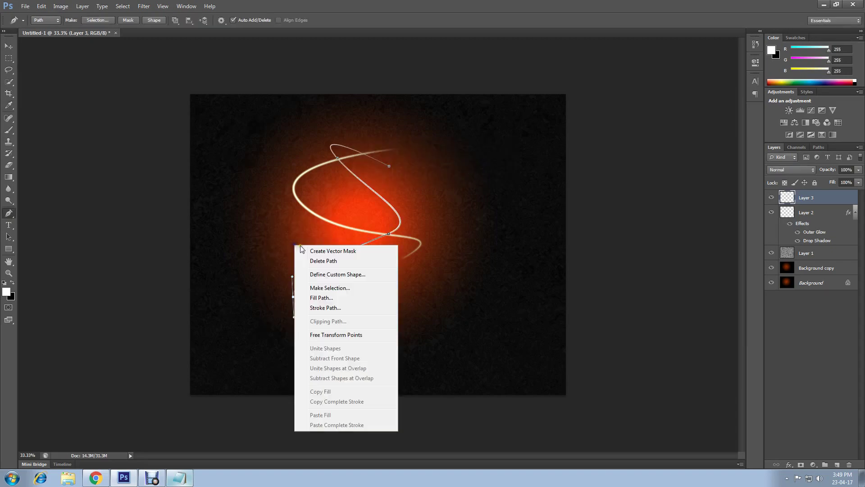
{"action": "left_click", "coordinate": [326, 263]}
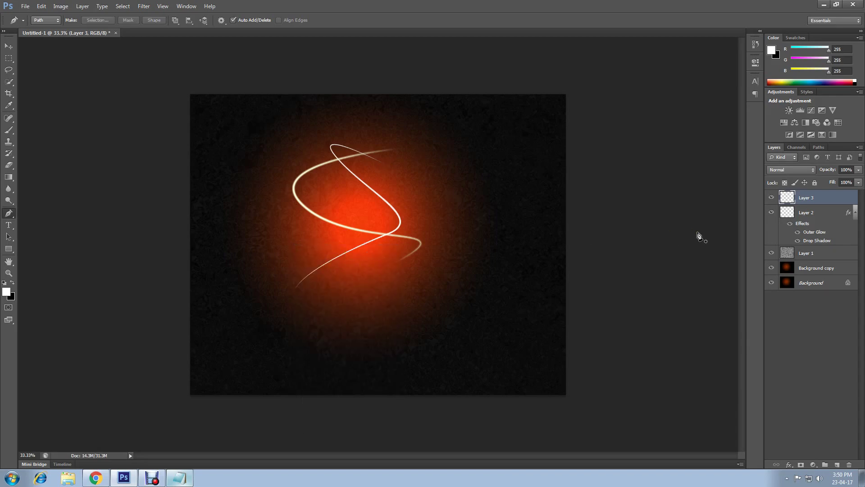
Step: Paste the copied Outer Glow and Drop Shadow style onto Layer 3
{"action": "right_click", "coordinate": [830, 198]}
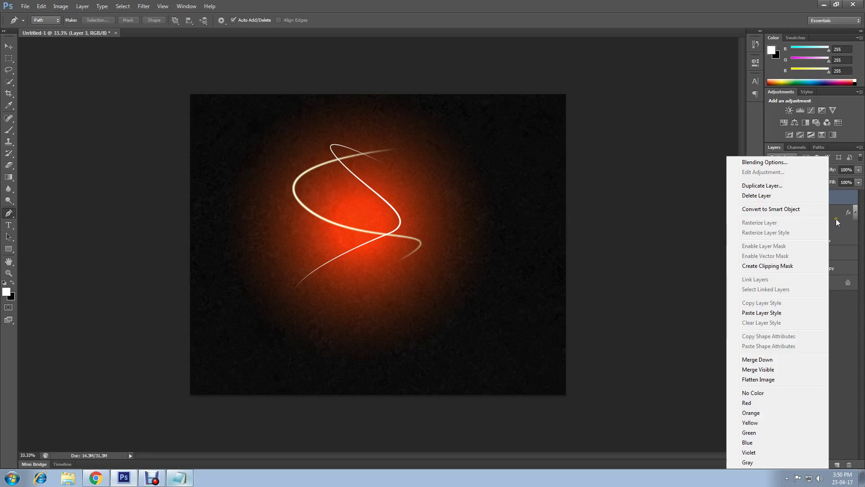
{"action": "left_click", "coordinate": [787, 313]}
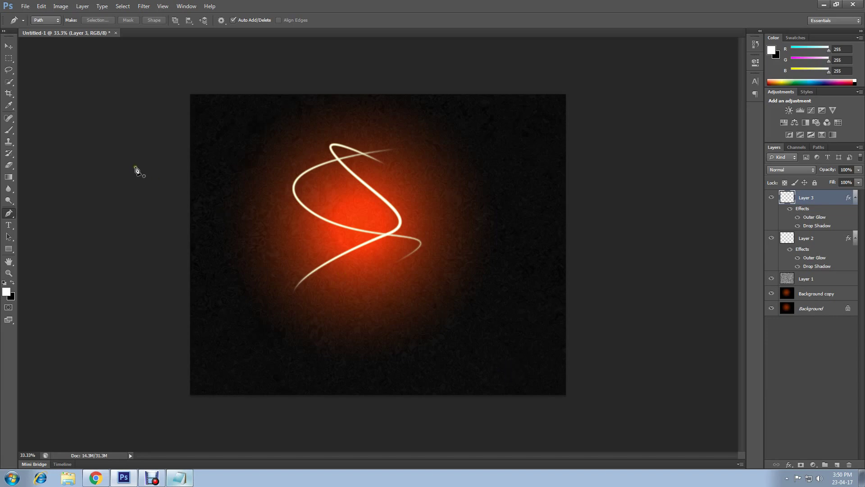
Step: Create a new empty Layer 4 and draw a third curved path toward the lower left
{"action": "left_click", "coordinate": [83, 6]}
{"action": "mouse_move", "coordinate": [87, 17]}
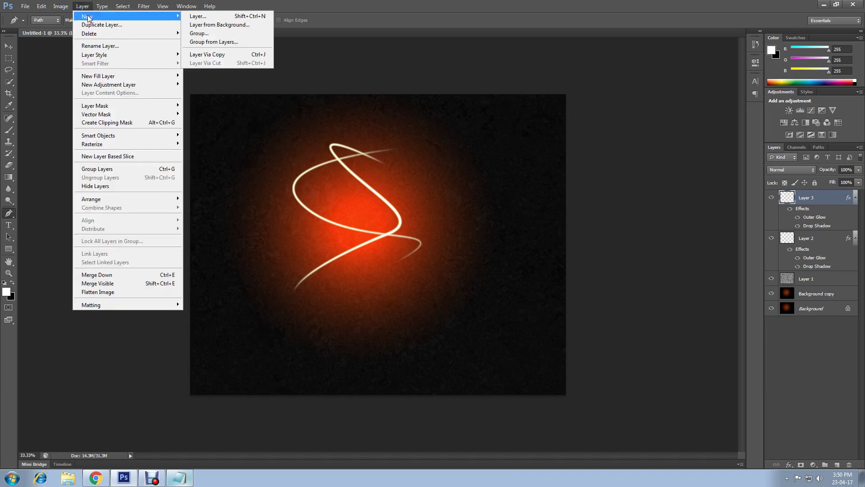
{"action": "left_click", "coordinate": [198, 17]}
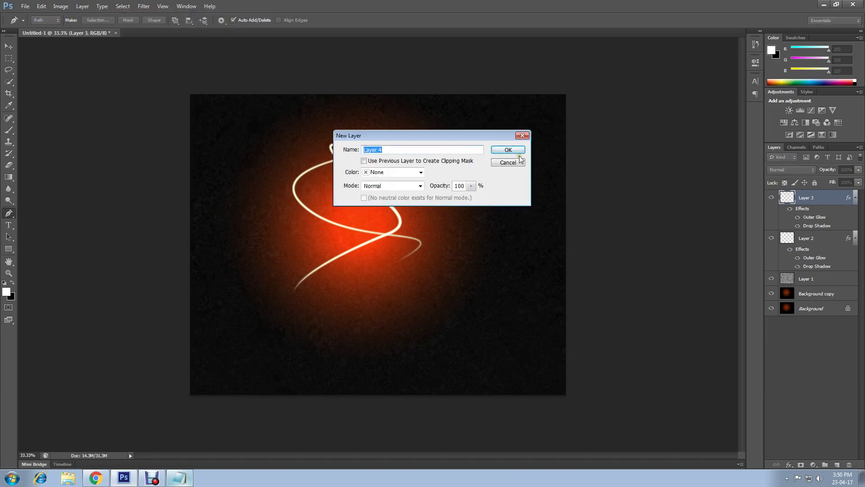
{"action": "left_click", "coordinate": [508, 149]}
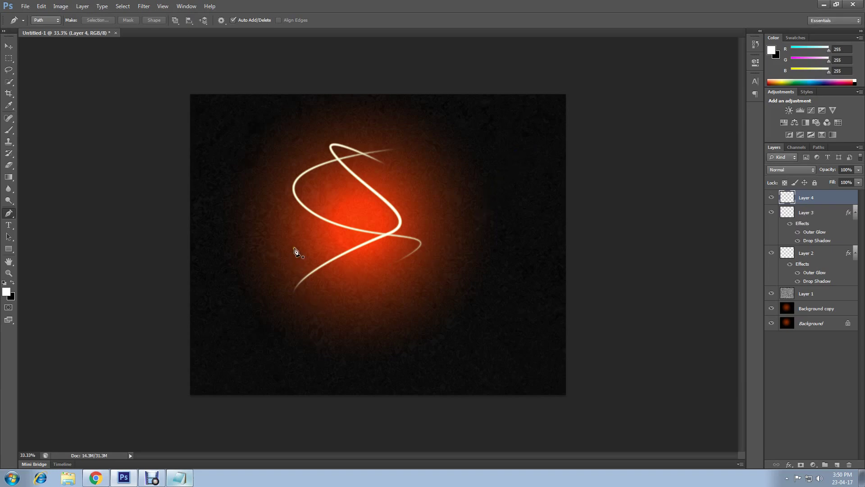
{"action": "left_click", "coordinate": [294, 191]}
{"action": "left_click_drag", "start_coordinate": [293, 292], "coordinate": [283, 300]}
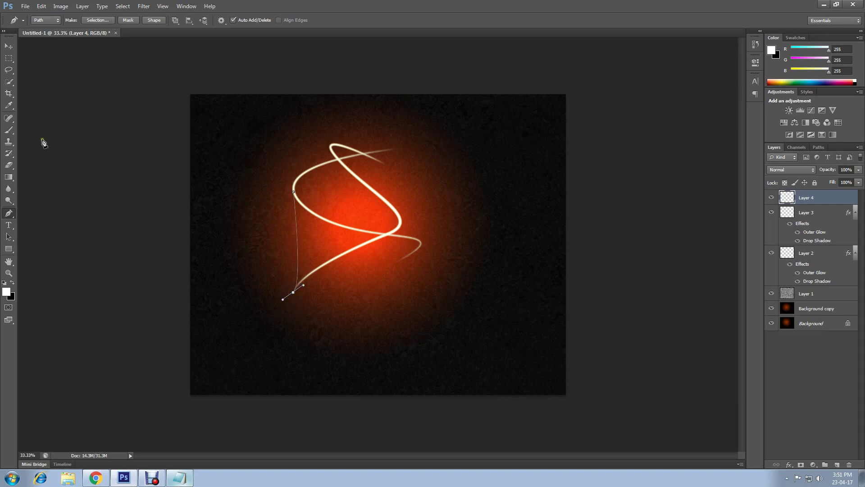
Step: Set the brush size to 9 px
{"action": "left_click", "coordinate": [14, 129]}
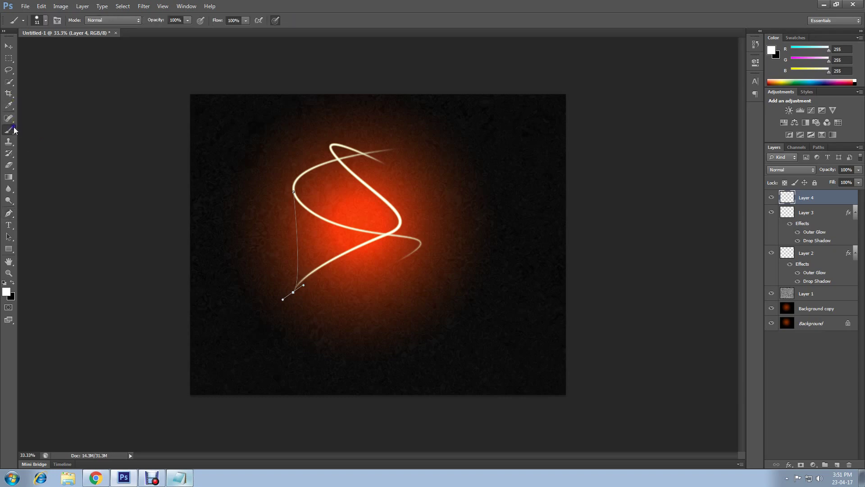
{"action": "left_click", "coordinate": [45, 21]}
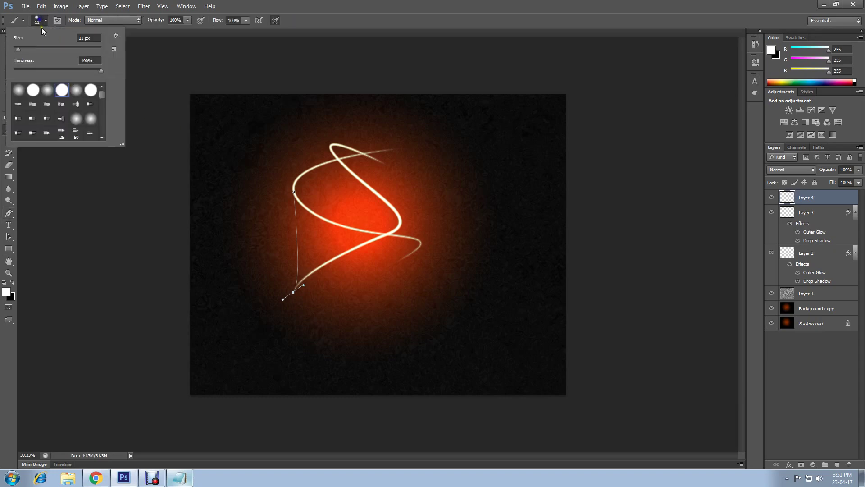
{"action": "left_click", "coordinate": [81, 39]}
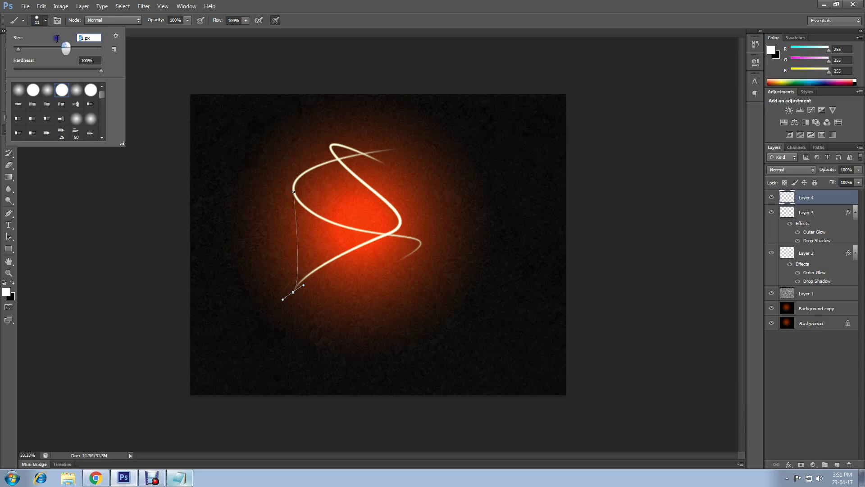
{"action": "left_click_drag", "start_coordinate": [82, 36], "coordinate": [66, 34]}
{"action": "key", "text": "Return"}
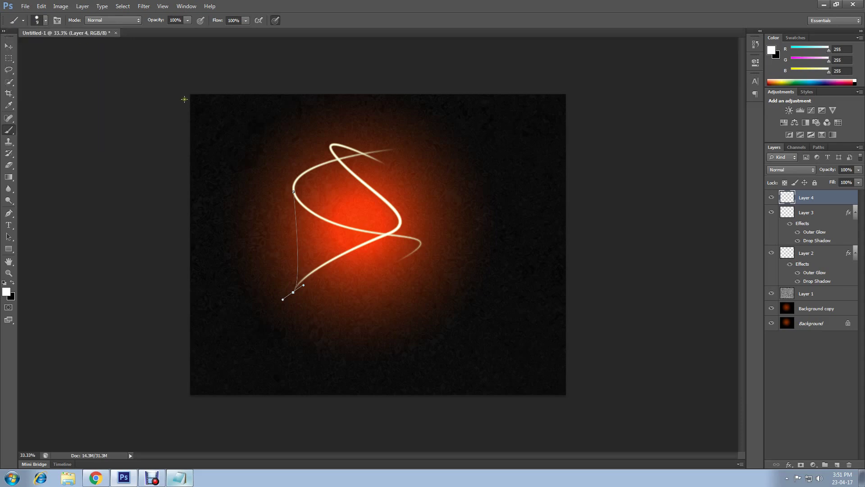
{"action": "left_click", "coordinate": [12, 217]}
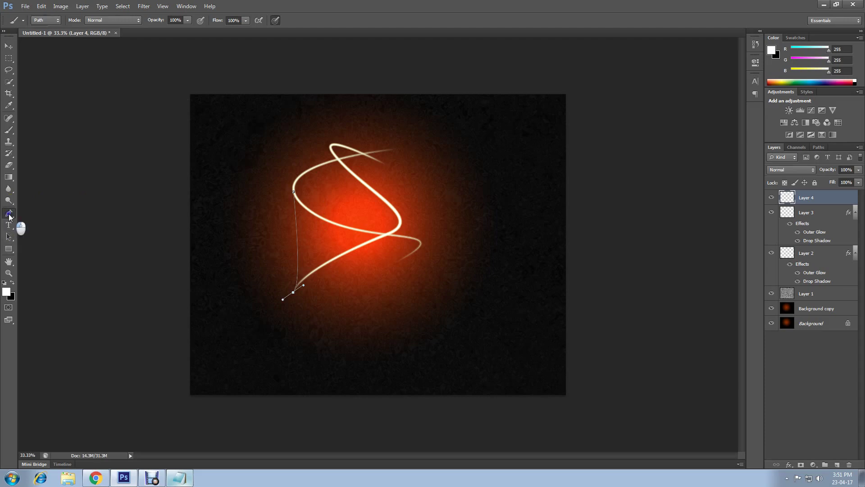
Step: Stroke the path with the brush, delete the path, and paste the glow style onto Layer 4
{"action": "right_click", "coordinate": [269, 199]}
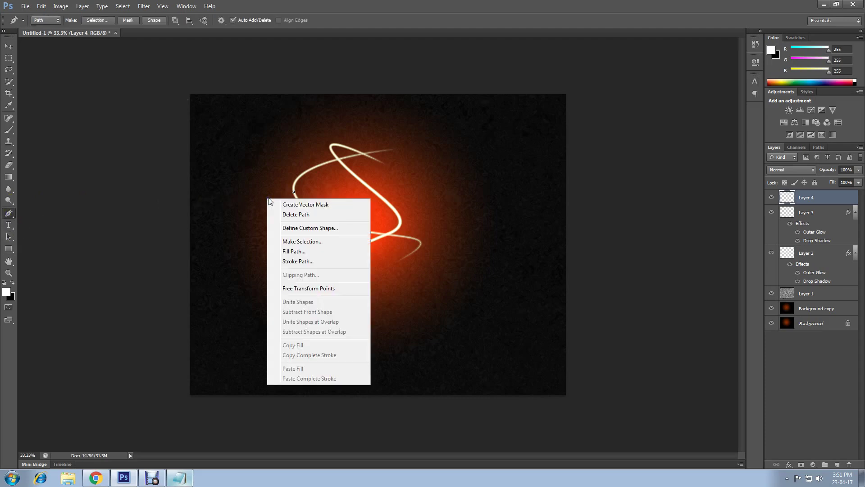
{"action": "left_click", "coordinate": [308, 263]}
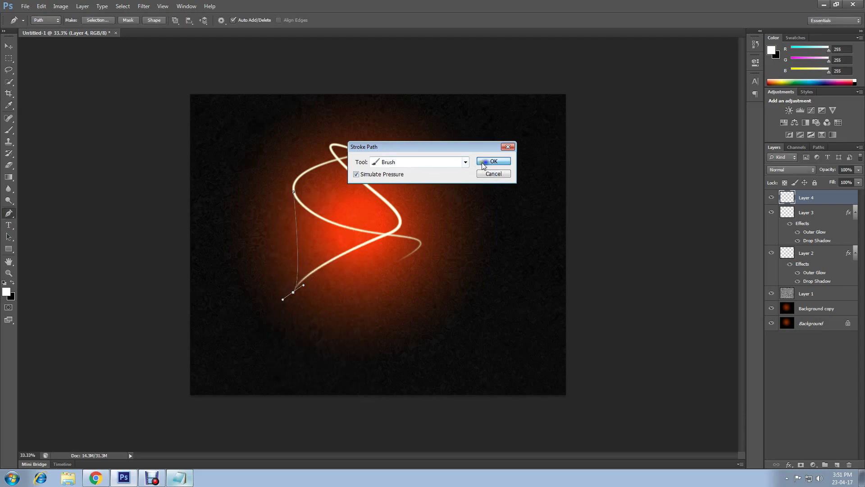
{"action": "left_click", "coordinate": [495, 165]}
{"action": "right_click", "coordinate": [261, 195]}
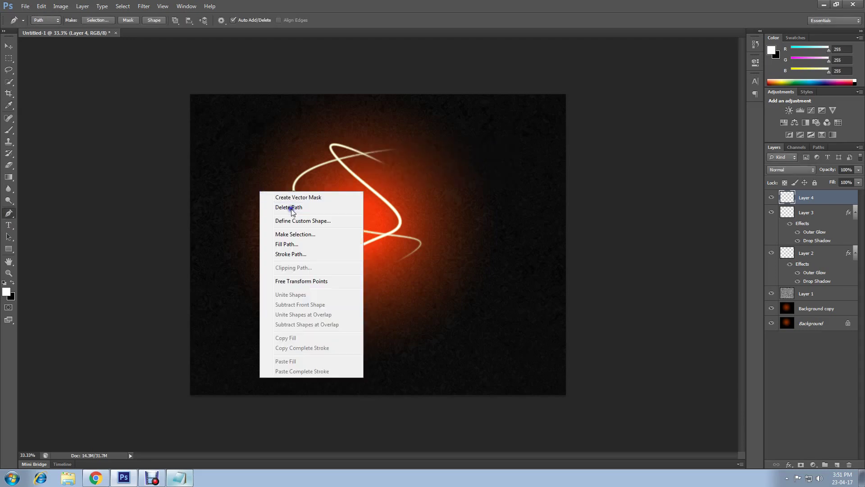
{"action": "left_click", "coordinate": [289, 207]}
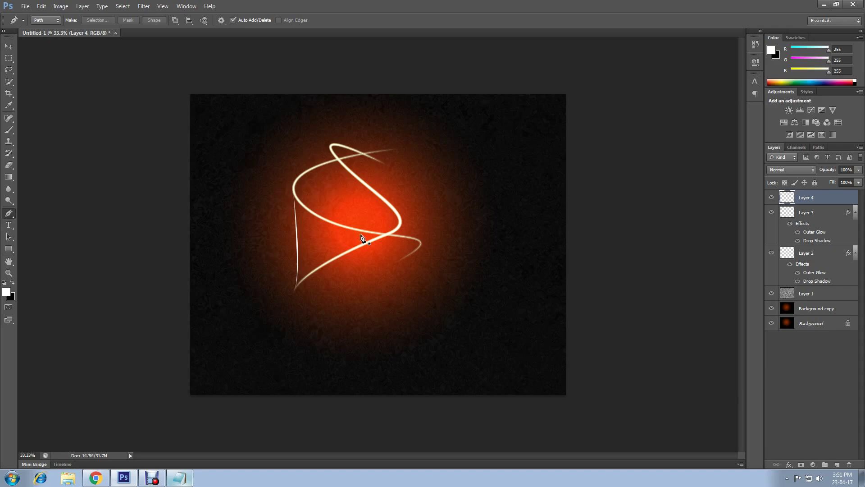
{"action": "right_click", "coordinate": [831, 199]}
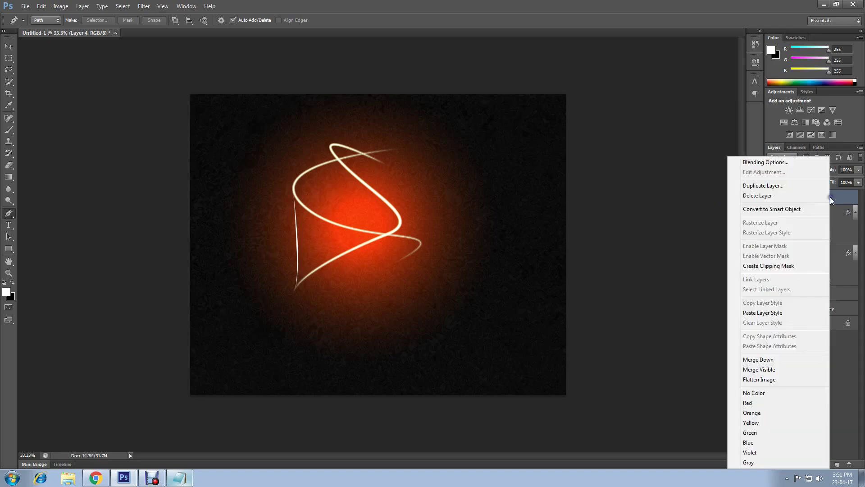
{"action": "left_click", "coordinate": [785, 314]}
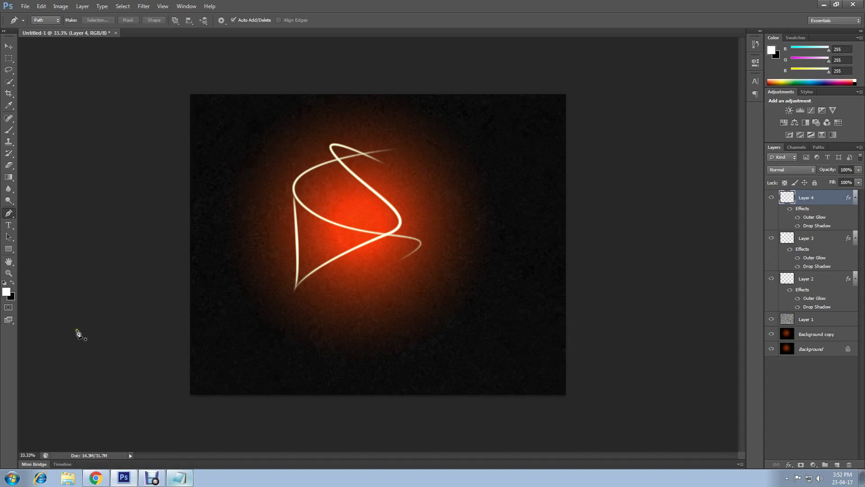
Step: Type 'ADVANCED Glow' left of the bands, resize ADVANCED to 30 pt, and commit
{"action": "left_click", "coordinate": [10, 228]}
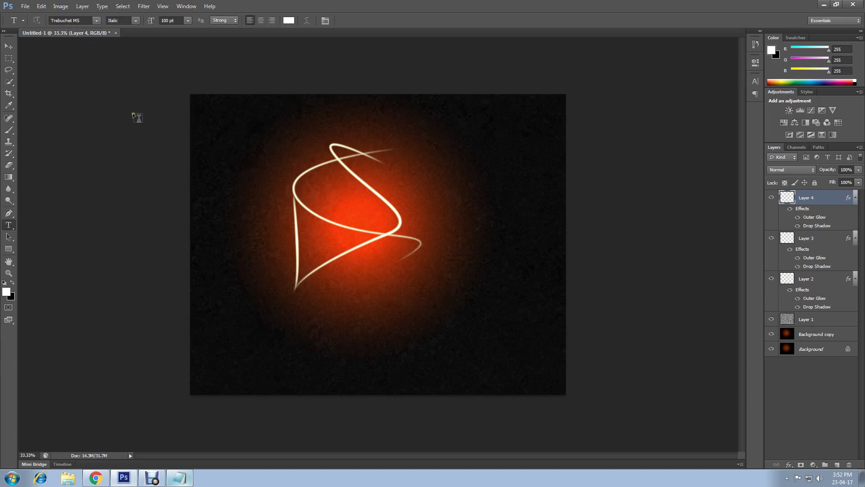
{"action": "left_click", "coordinate": [250, 256]}
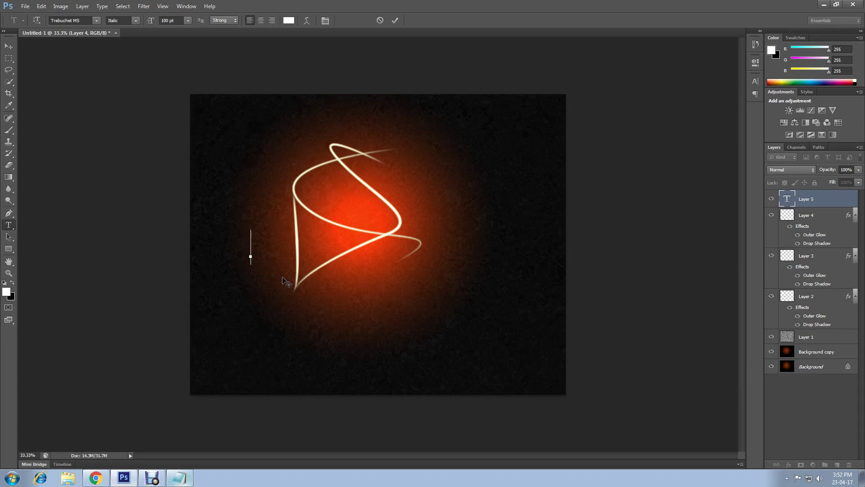
{"action": "type", "text": "ADVANCED"}
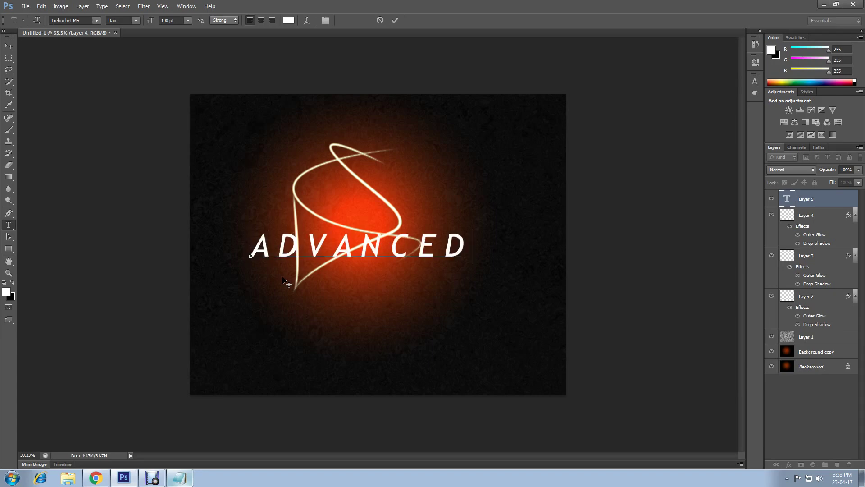
{"action": "type", "text": " Glow"}
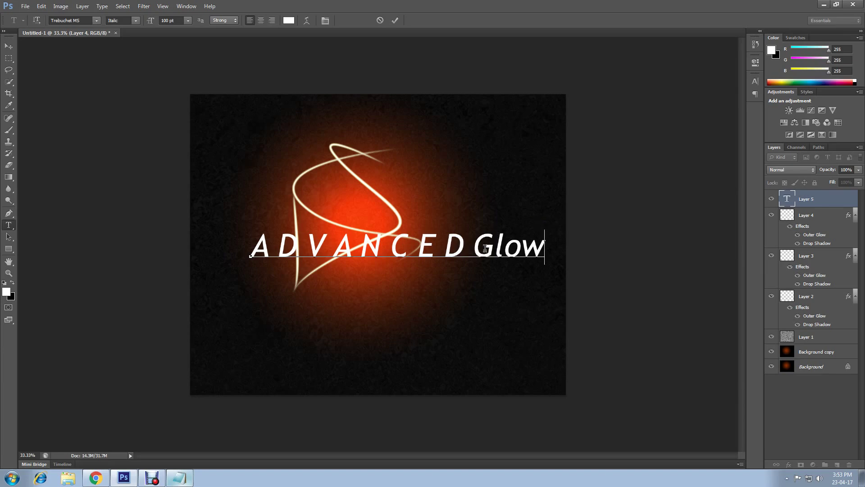
{"action": "left_click_drag", "start_coordinate": [251, 249], "coordinate": [455, 249]}
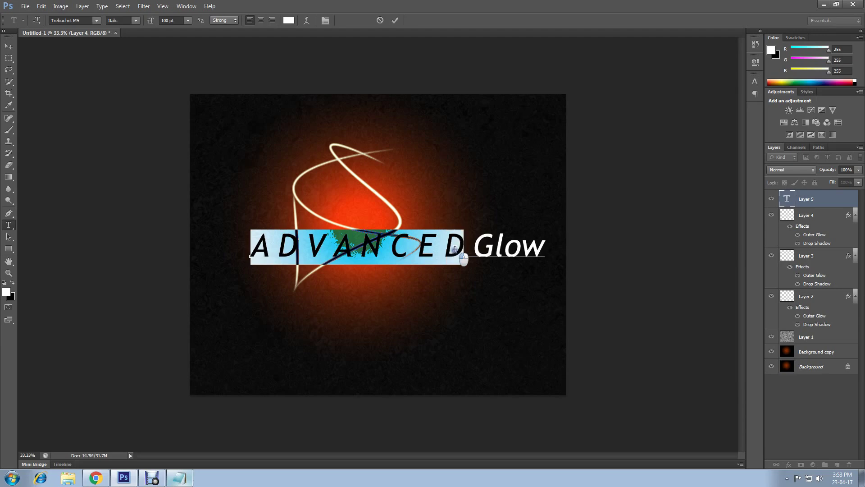
{"action": "left_click", "coordinate": [187, 20]}
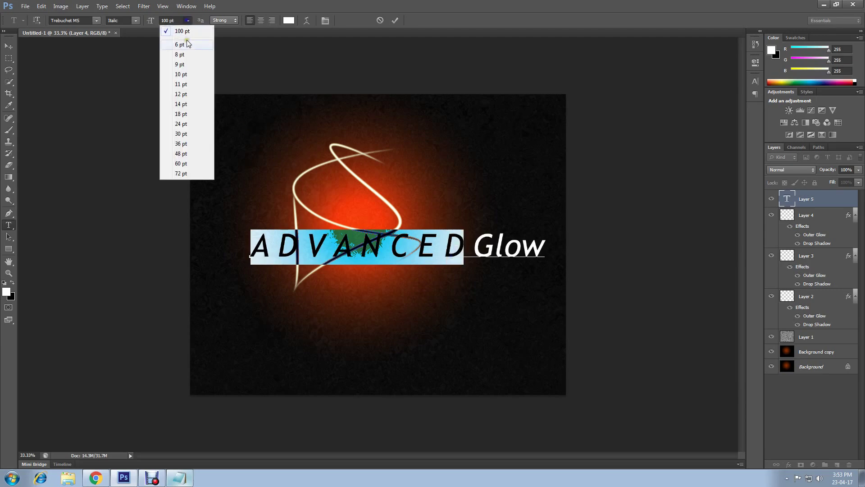
{"action": "left_click", "coordinate": [182, 134]}
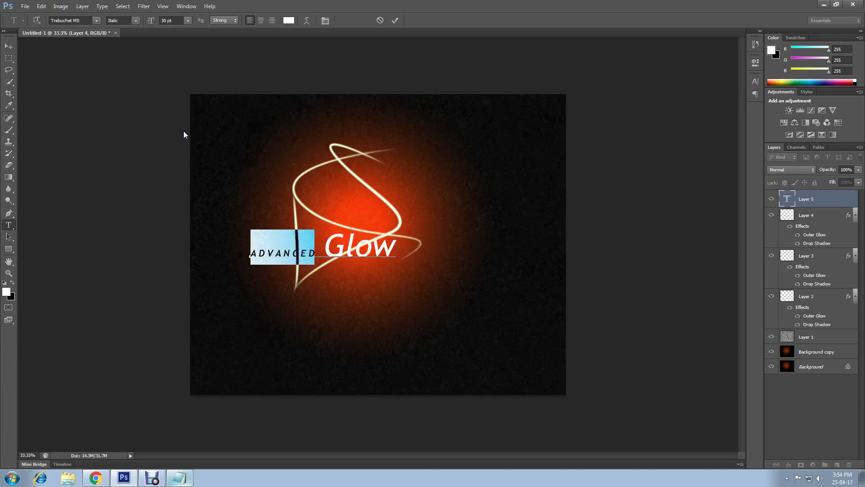
{"action": "left_click", "coordinate": [338, 248]}
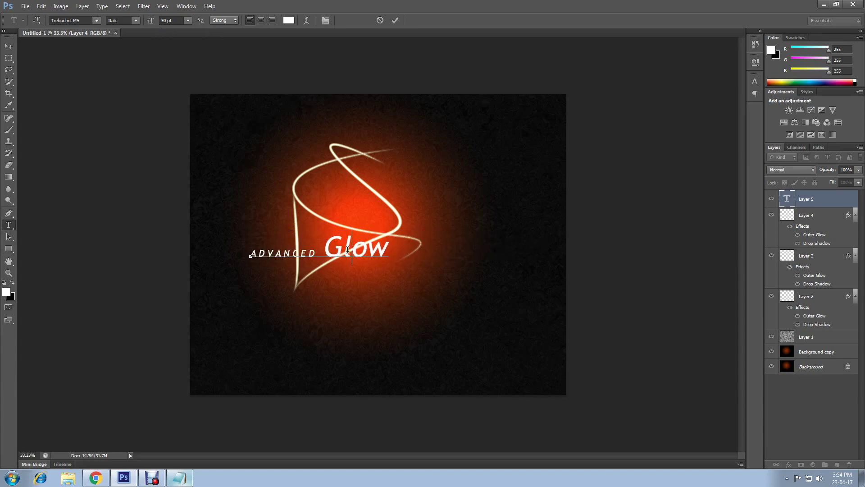
{"action": "left_click", "coordinate": [394, 20]}
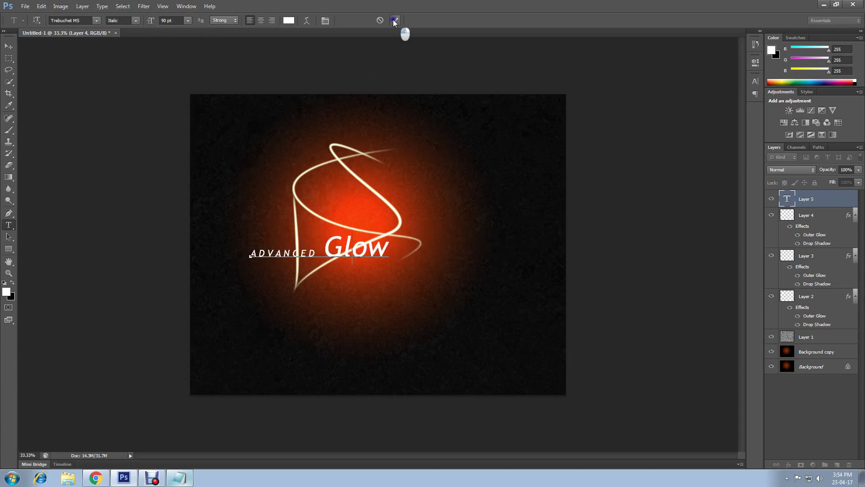
Step: Move the 'ADVANCED Glow' text up and right and paste the glow and shadow style onto it
{"action": "left_click", "coordinate": [9, 46]}
{"action": "left_click_drag", "start_coordinate": [309, 255], "coordinate": [349, 225]}
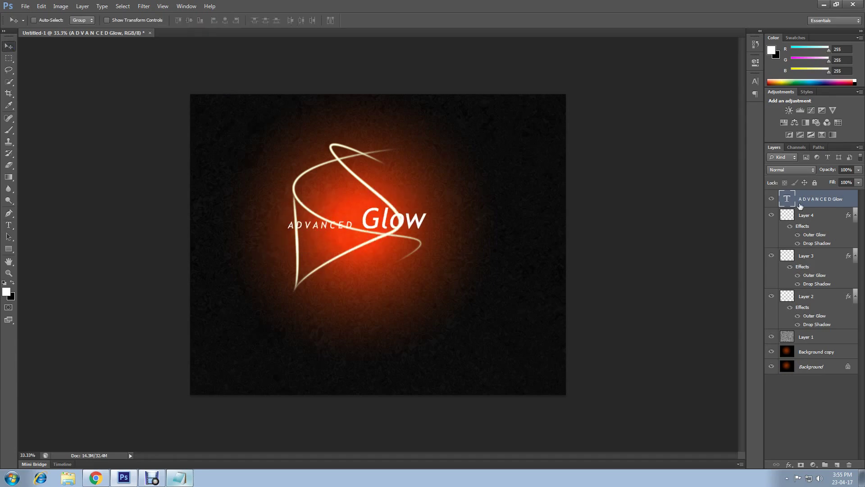
{"action": "right_click", "coordinate": [849, 202]}
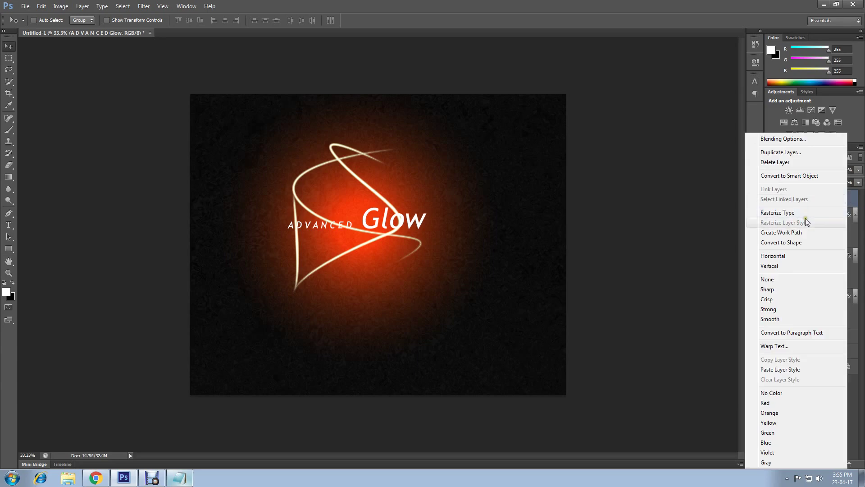
{"action": "left_click", "coordinate": [795, 371]}
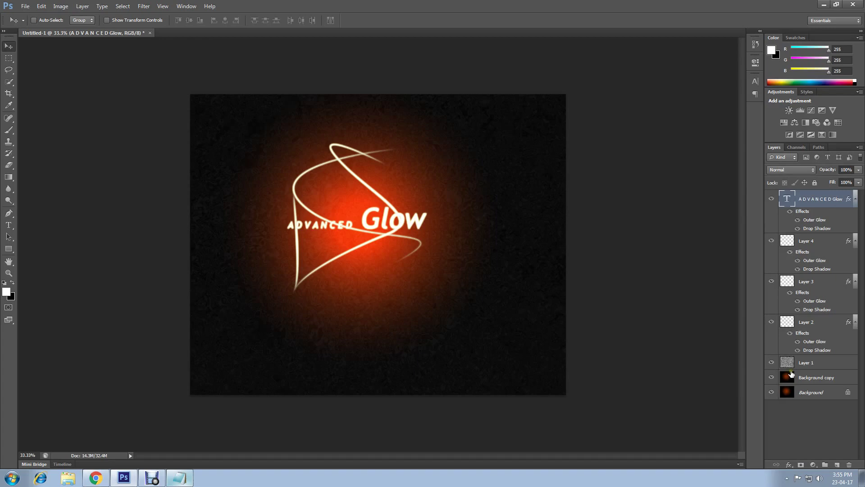
Step: Create a new empty Layer 5 via Layer > New > Layer
{"action": "left_click", "coordinate": [82, 6]}
{"action": "left_click", "coordinate": [188, 17]}
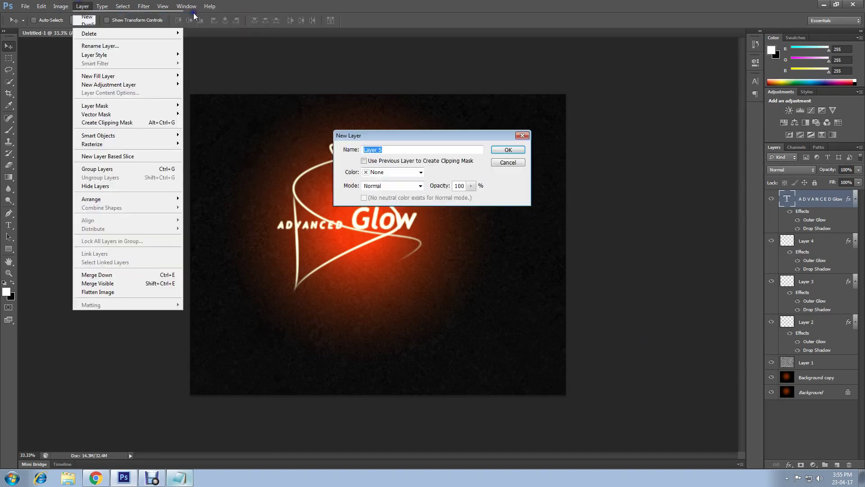
{"action": "left_click", "coordinate": [500, 150]}
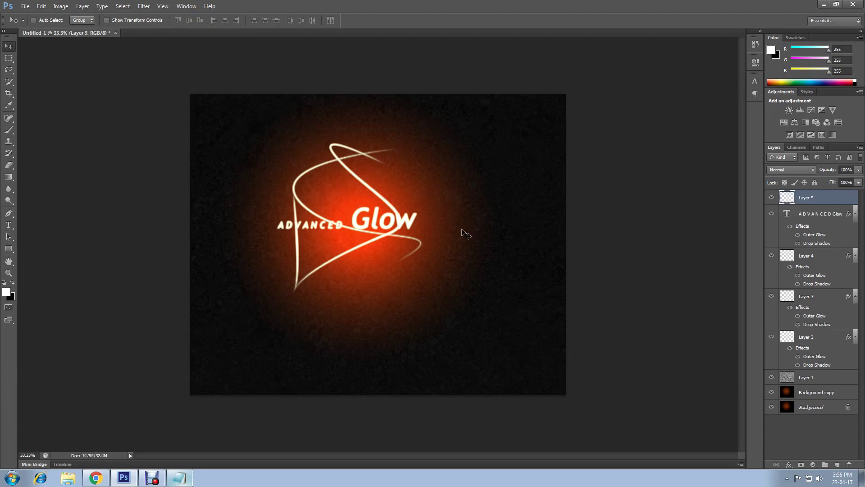
{"action": "left_click", "coordinate": [14, 129]}
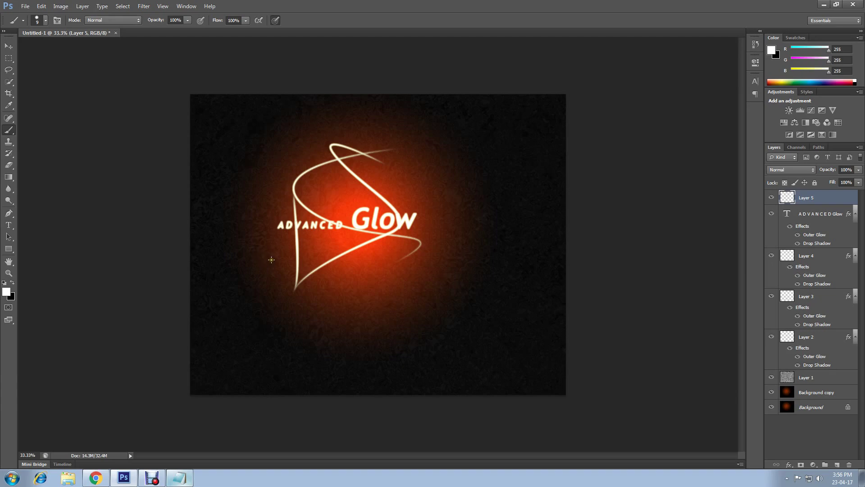
Step: Paint five small white dots of varying sizes scattered below the text on Layer 5
{"action": "key", "text": "bracketleft"}
{"action": "left_click", "coordinate": [355, 272]}
{"action": "left_click", "coordinate": [381, 261]}
{"action": "key", "text": "bracketleft"}
{"action": "left_click", "coordinate": [325, 242]}
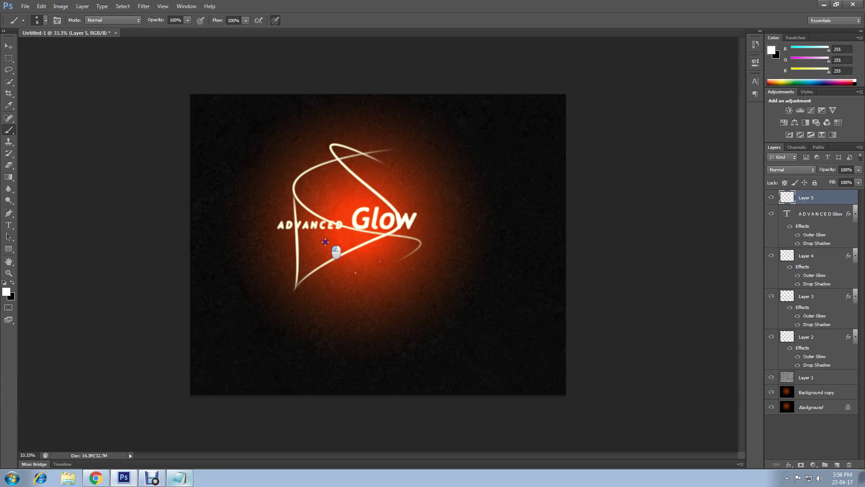
{"action": "left_click", "coordinate": [281, 237]}
{"action": "key", "text": "bracketright"}
{"action": "left_click", "coordinate": [274, 262]}
Step: Paste the copied Outer Glow and Drop Shadow layer style onto Layer 5
{"action": "left_click", "coordinate": [844, 198]}
{"action": "right_click", "coordinate": [845, 199]}
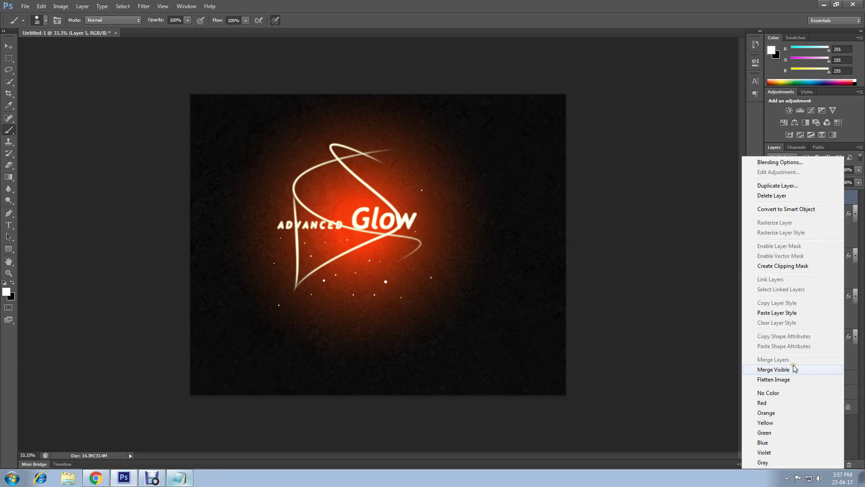
{"action": "left_click", "coordinate": [784, 313]}
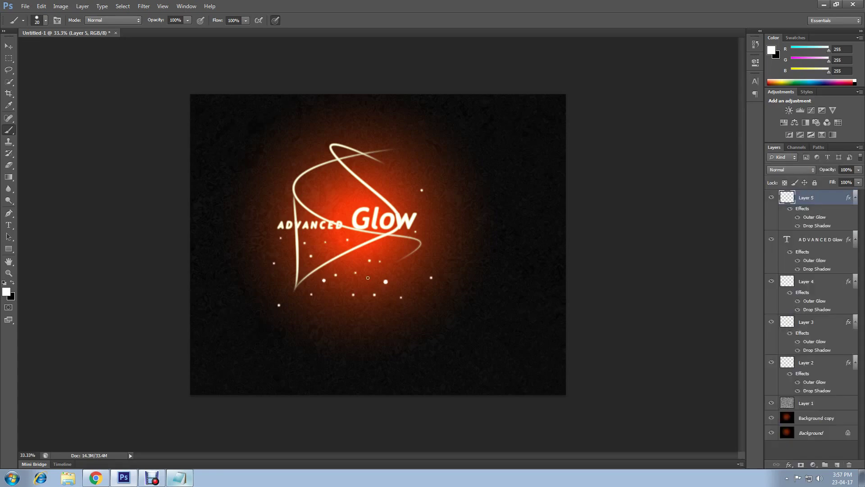